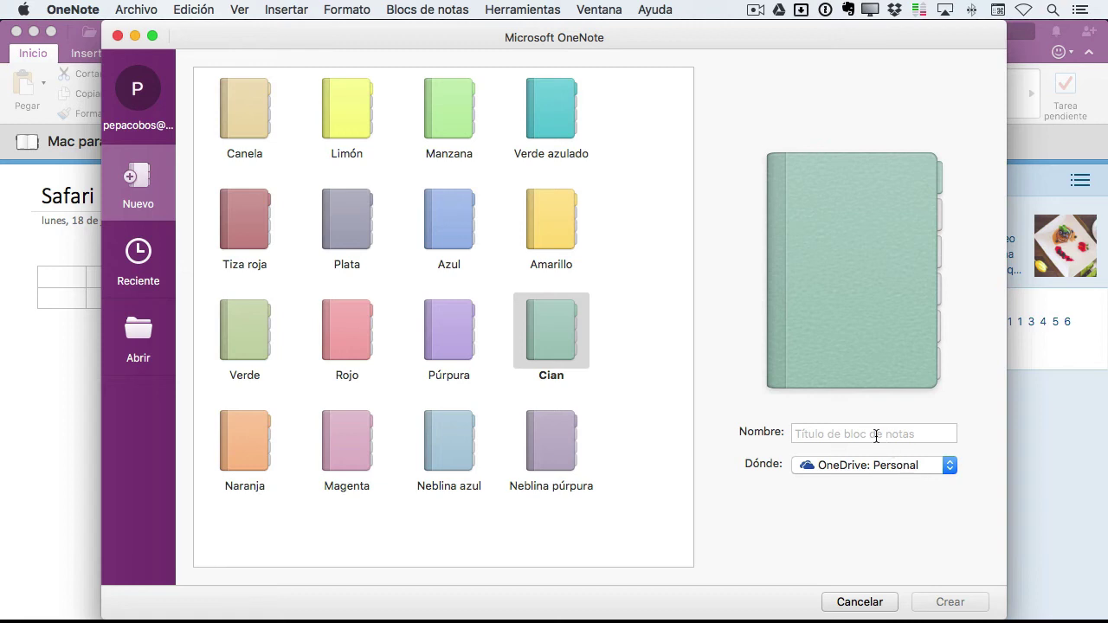
Name the new notebook with the user's full name and create it
click(875, 434)
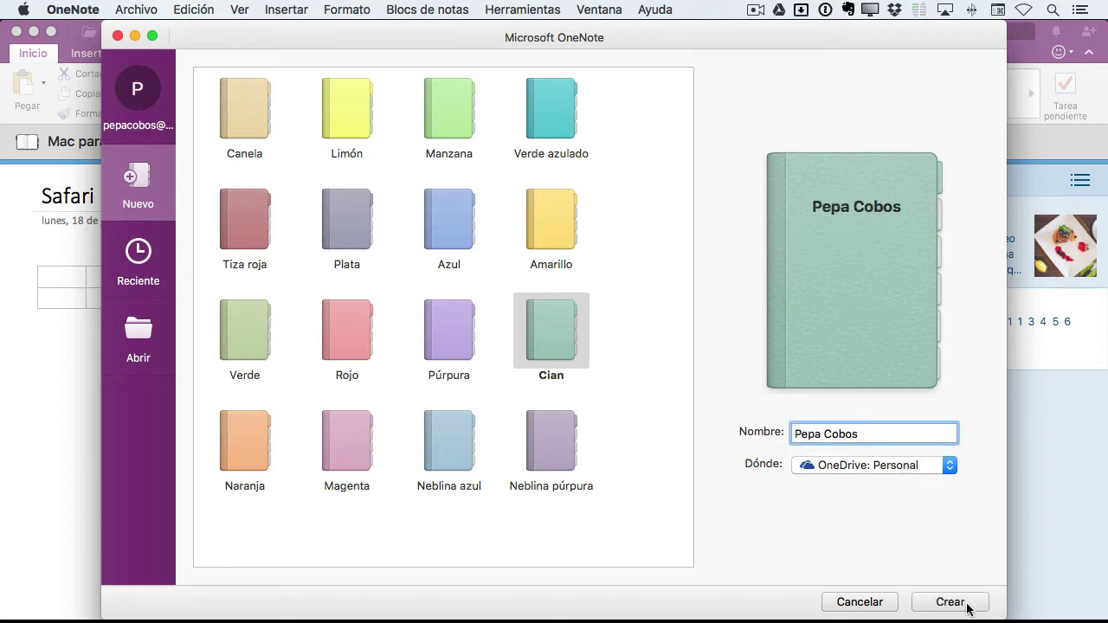
click(967, 605)
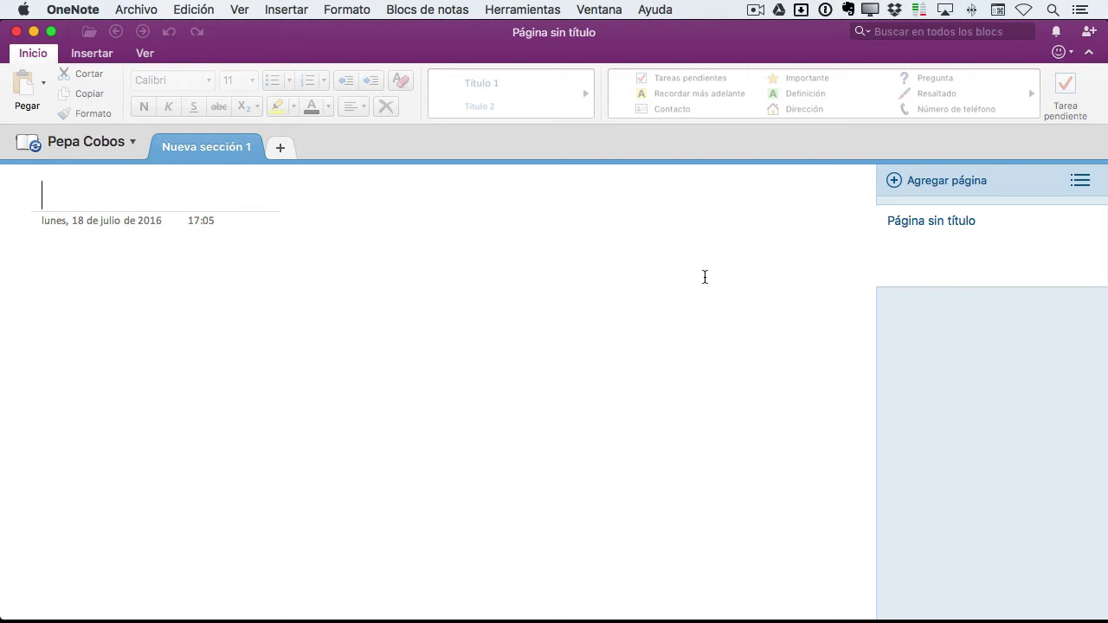
Copy the web link of the Mac para Todos notebook from its notebook options
click(131, 141)
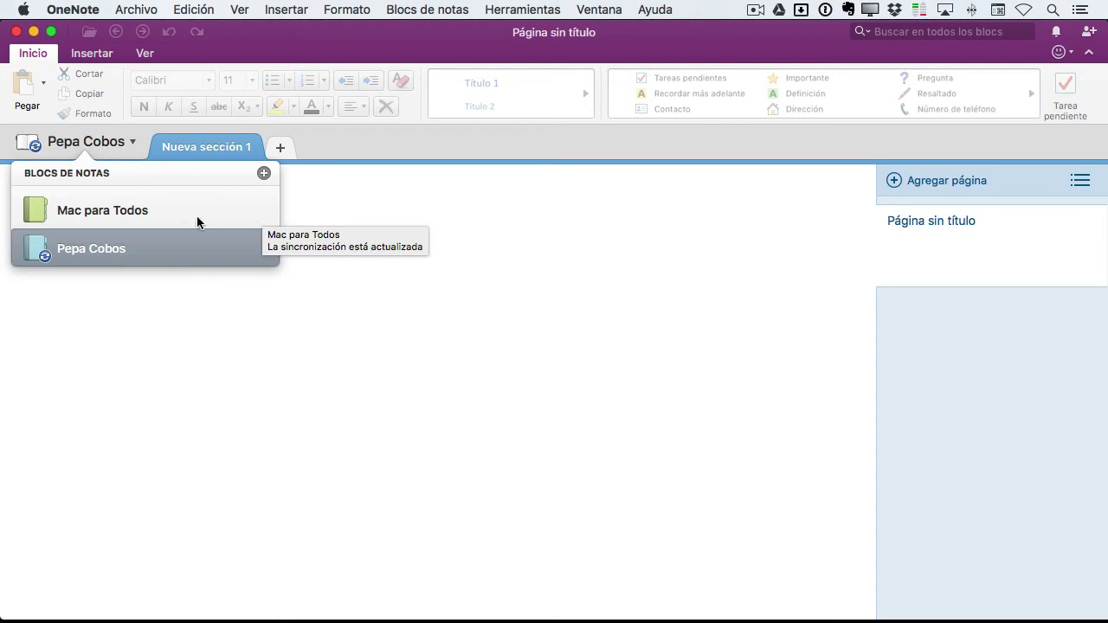
click(259, 250)
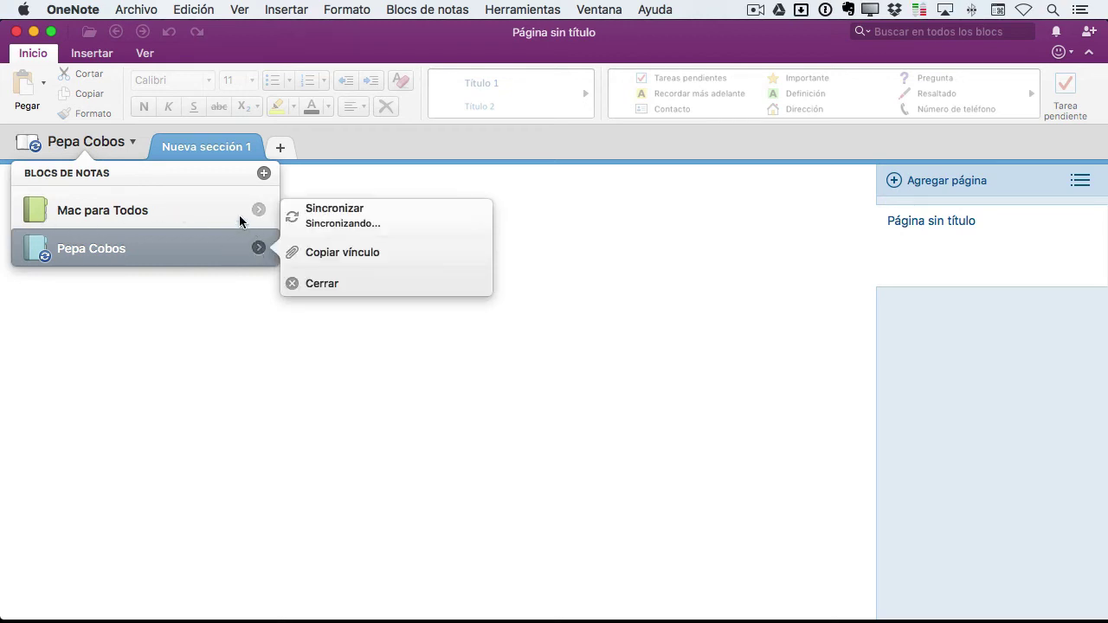
click(258, 210)
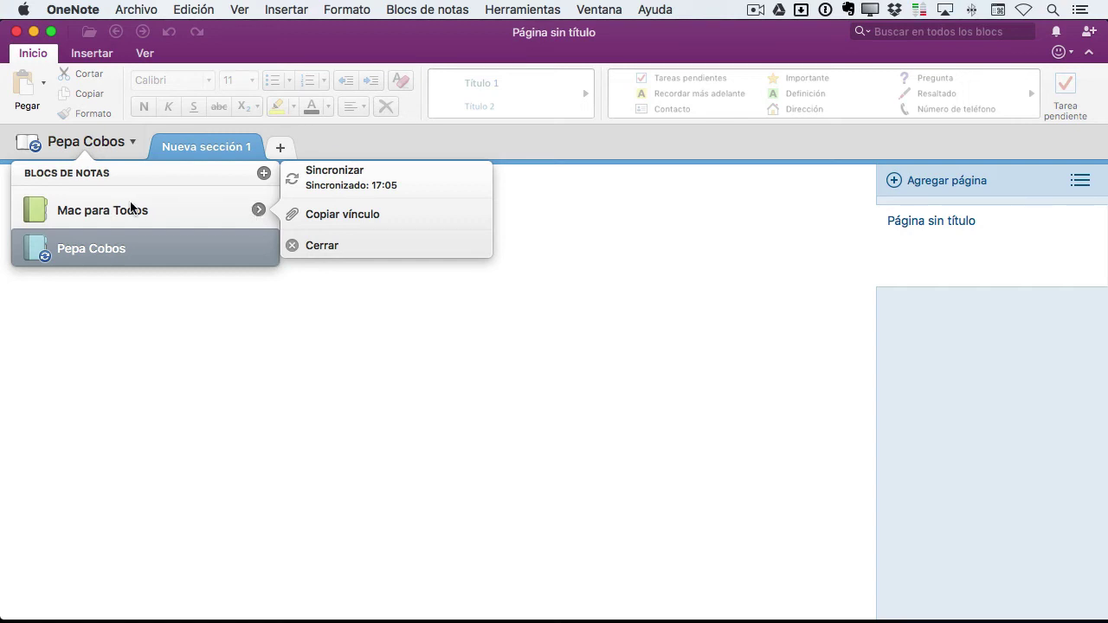
click(349, 215)
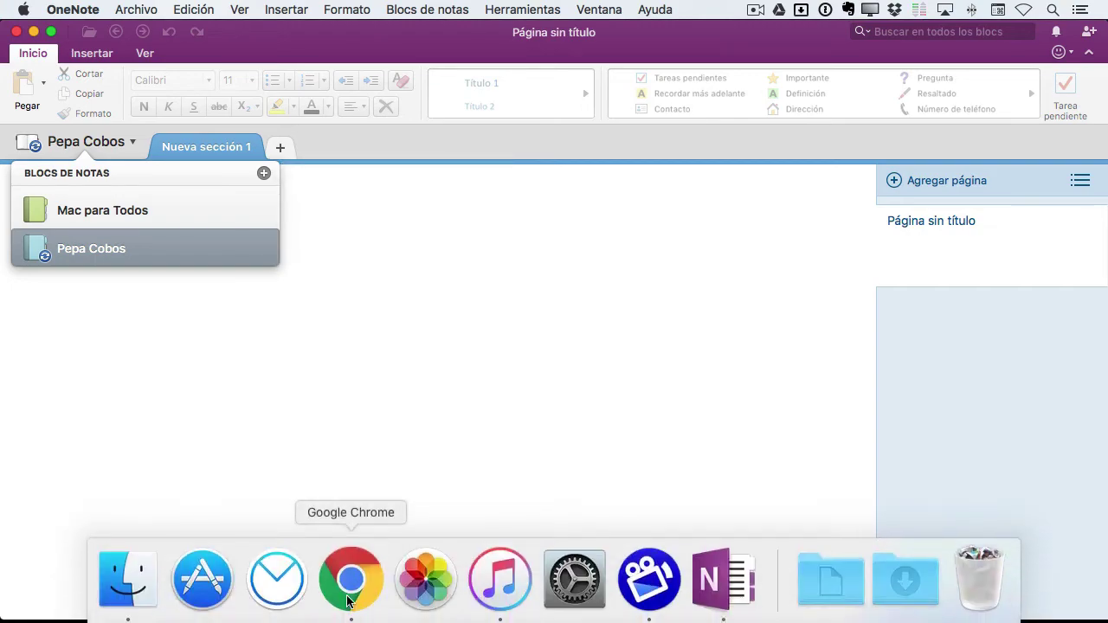
Open the copied notebook link in Chrome and sign in with the Microsoft account e-mail
click(351, 597)
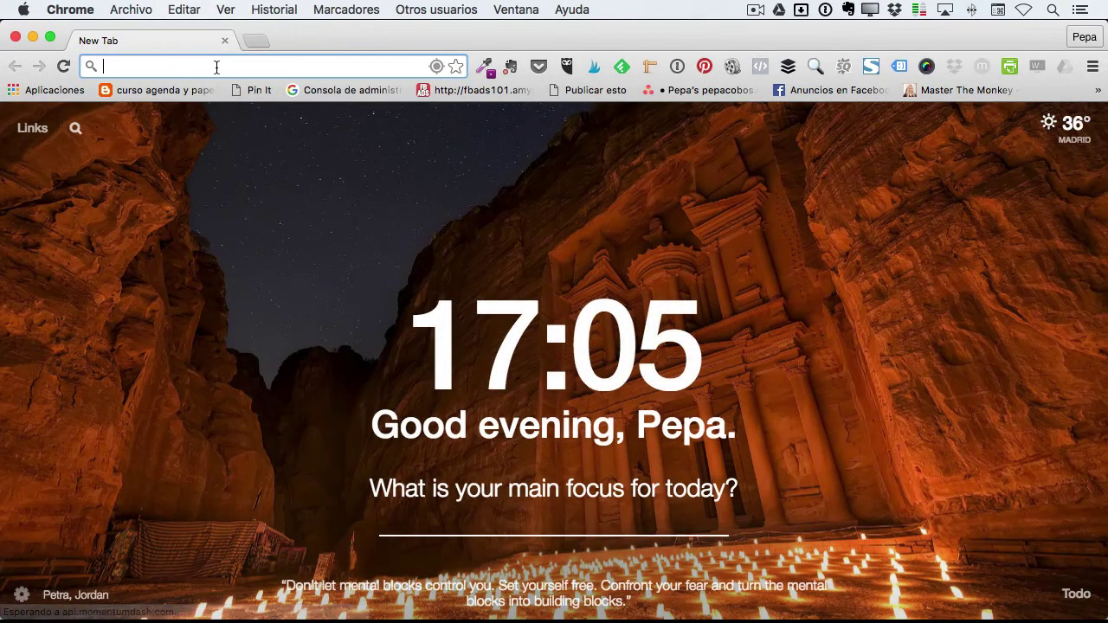
click(217, 67)
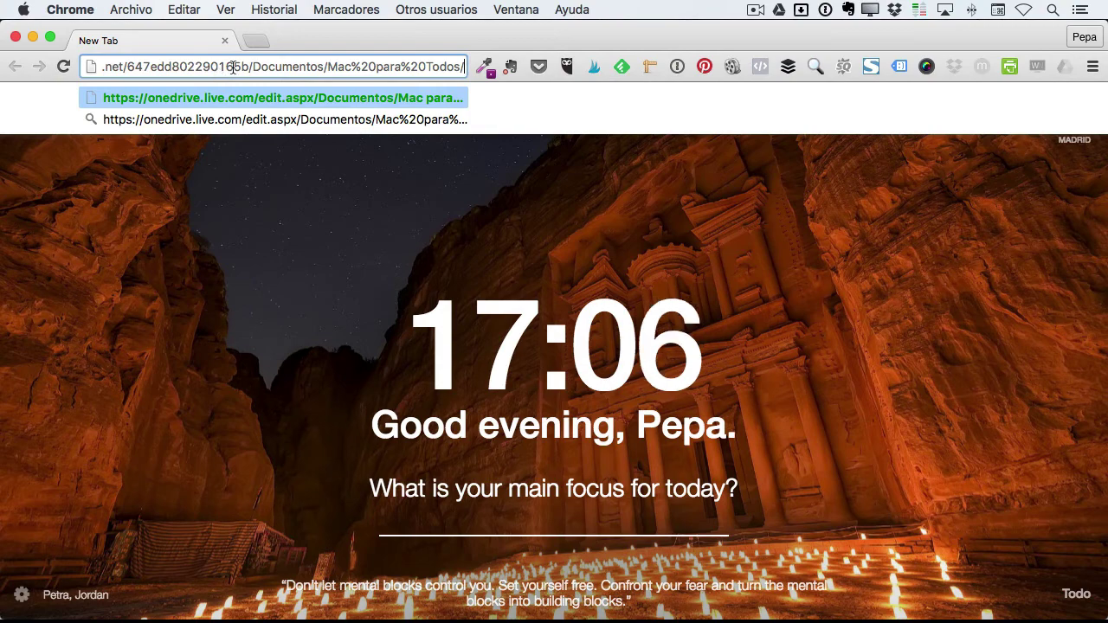
click(243, 98)
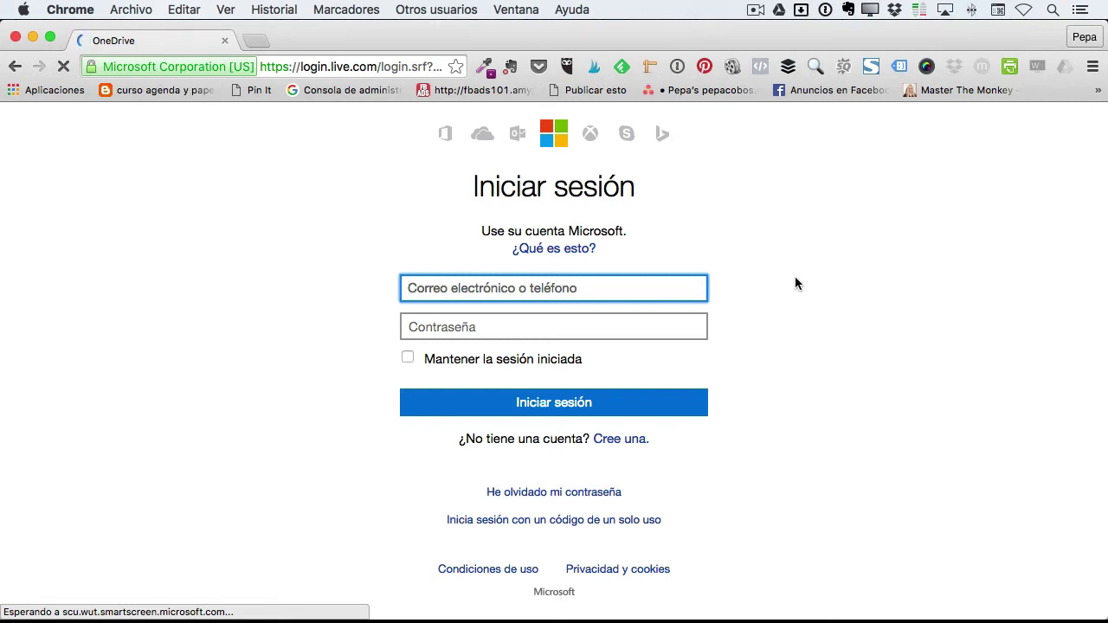
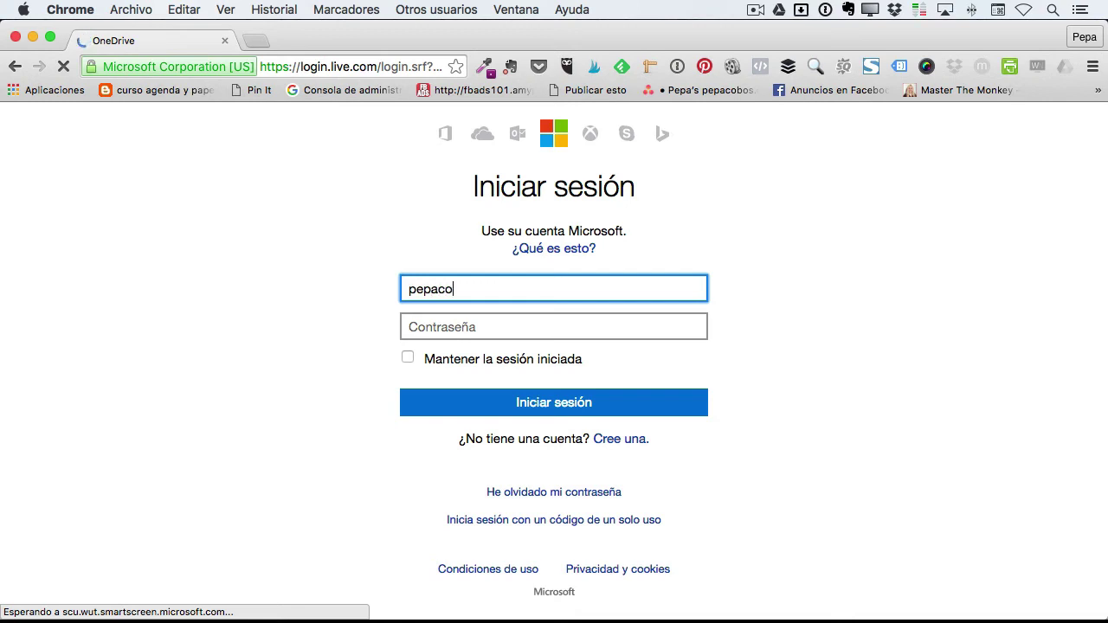
key(Tab)
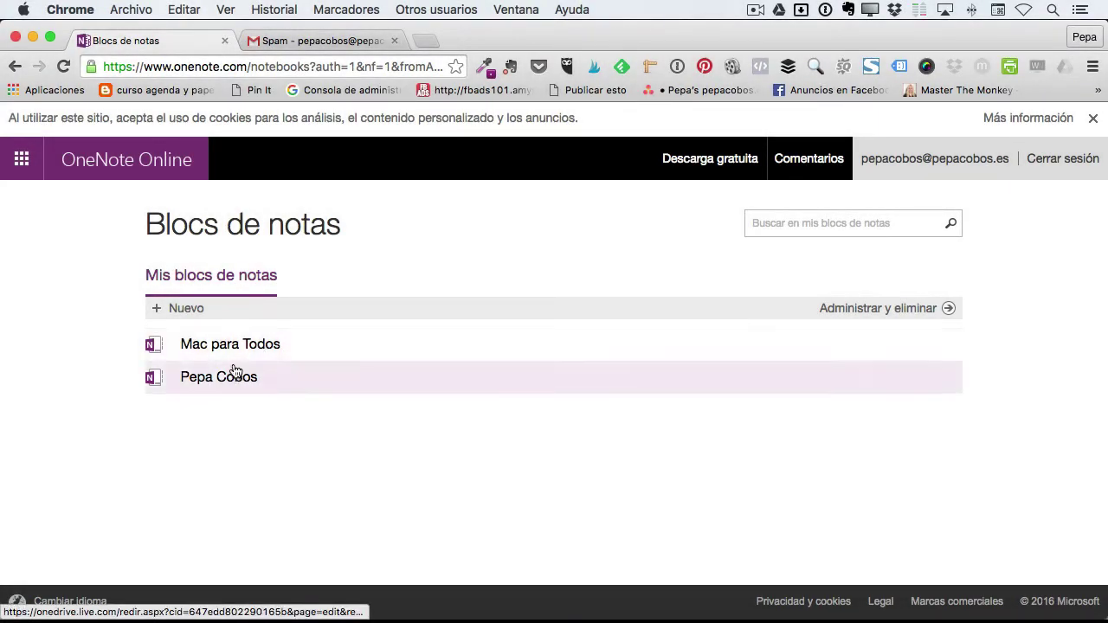
Open Mac para Todos in OneNote Online and scroll through its Evernote page
click(232, 346)
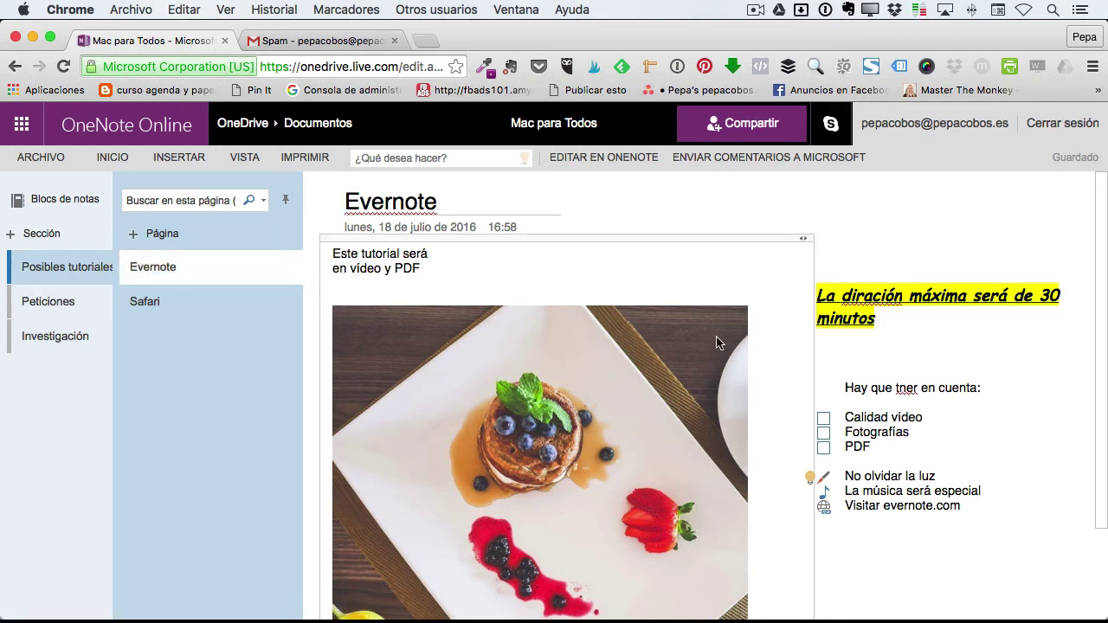
scroll(905, 333, down, 3)
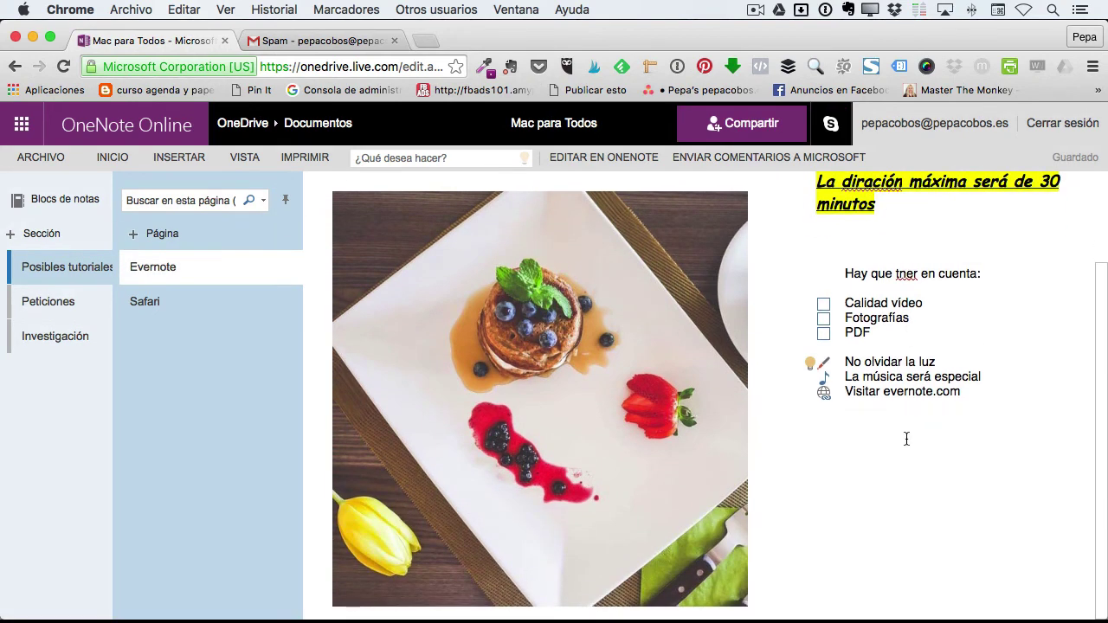
scroll(837, 441, up, 3)
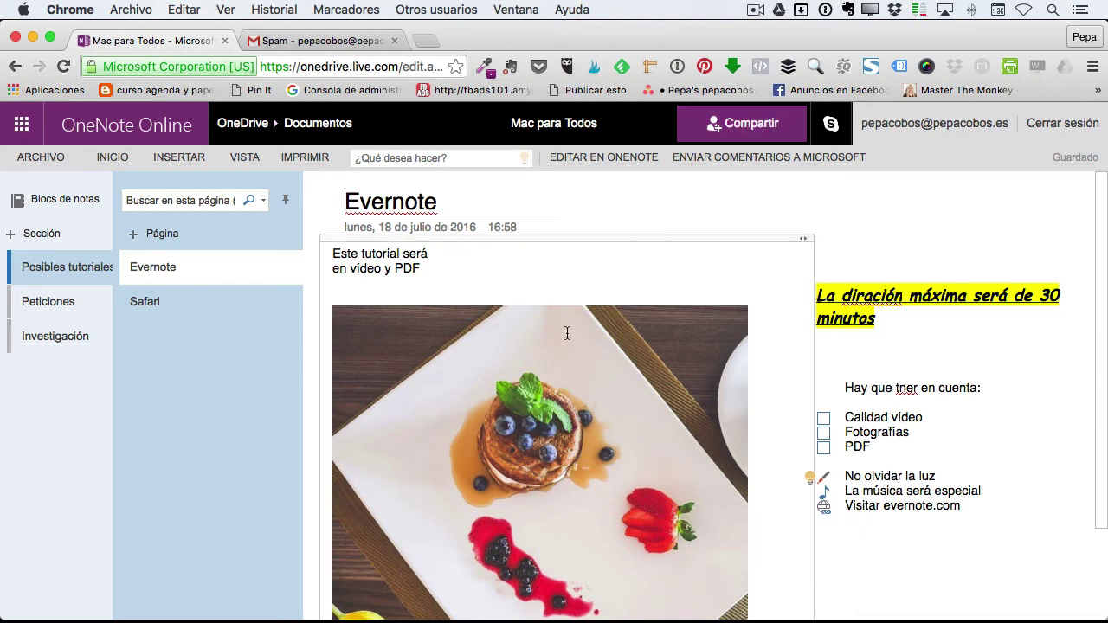
Minimise Chrome and switch desktop OneNote to the Mac para Todos notebook
click(33, 36)
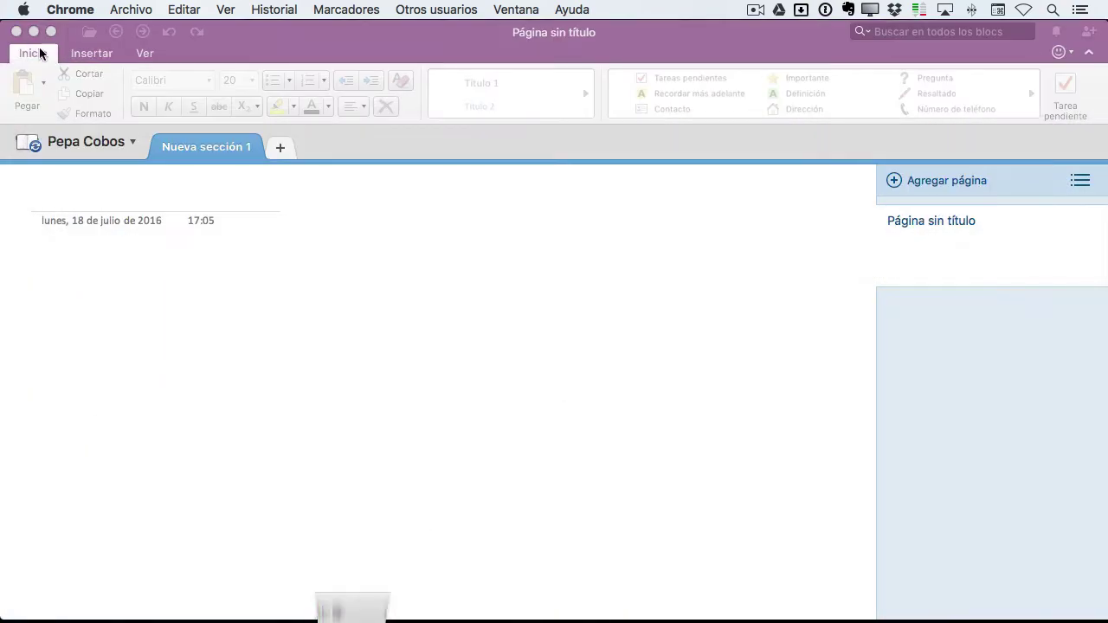
click(39, 50)
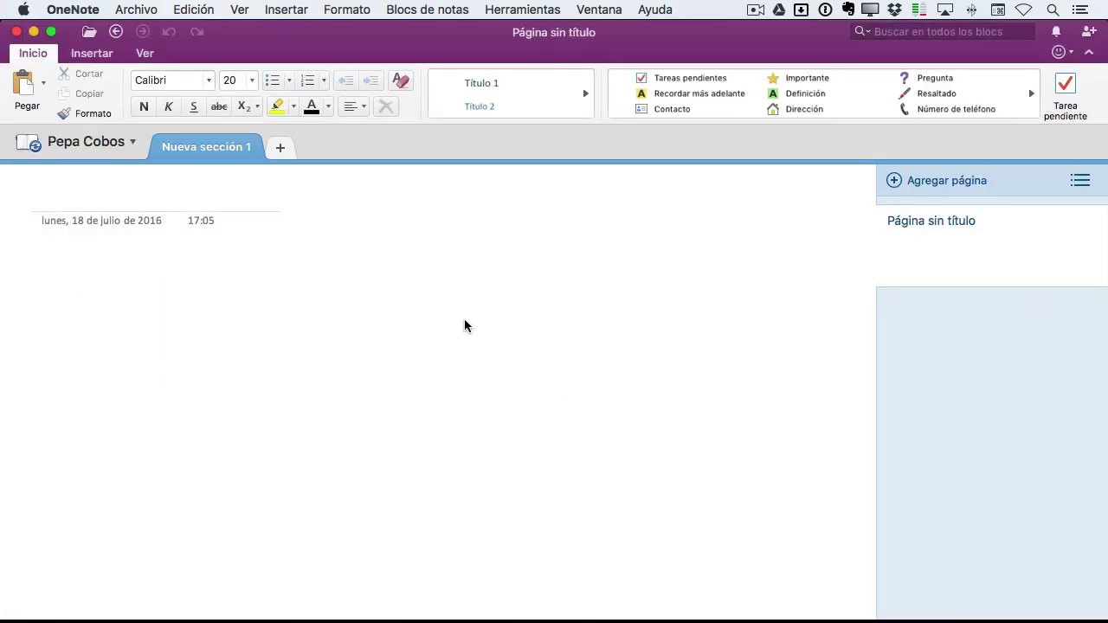
click(132, 143)
click(122, 214)
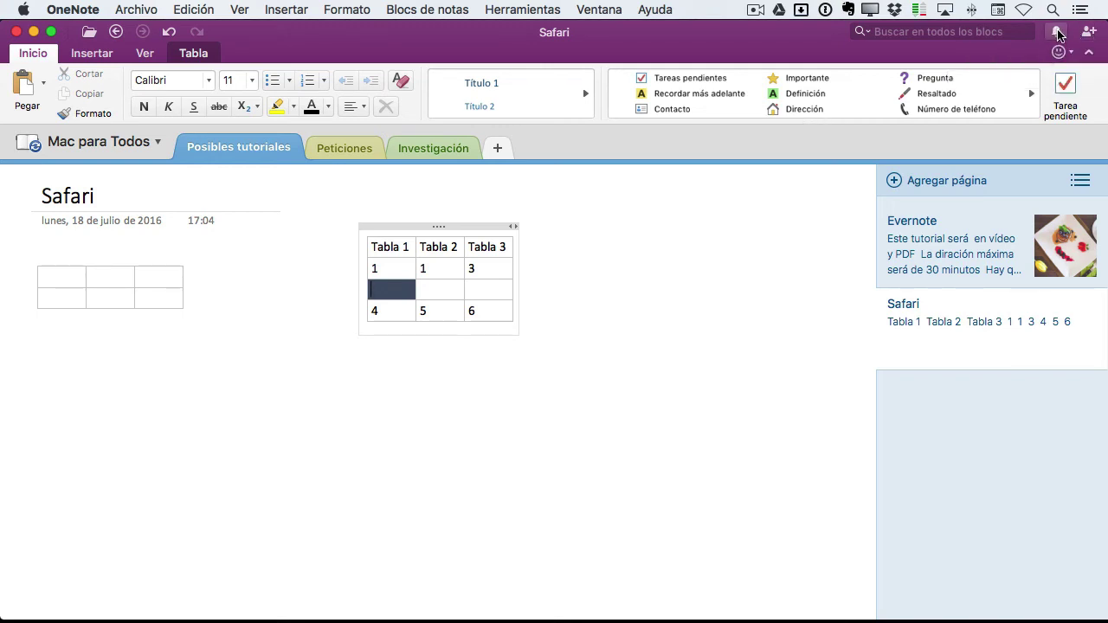
Glance at the notifications and feedback panels, then show the notebook's sharing options
click(1058, 33)
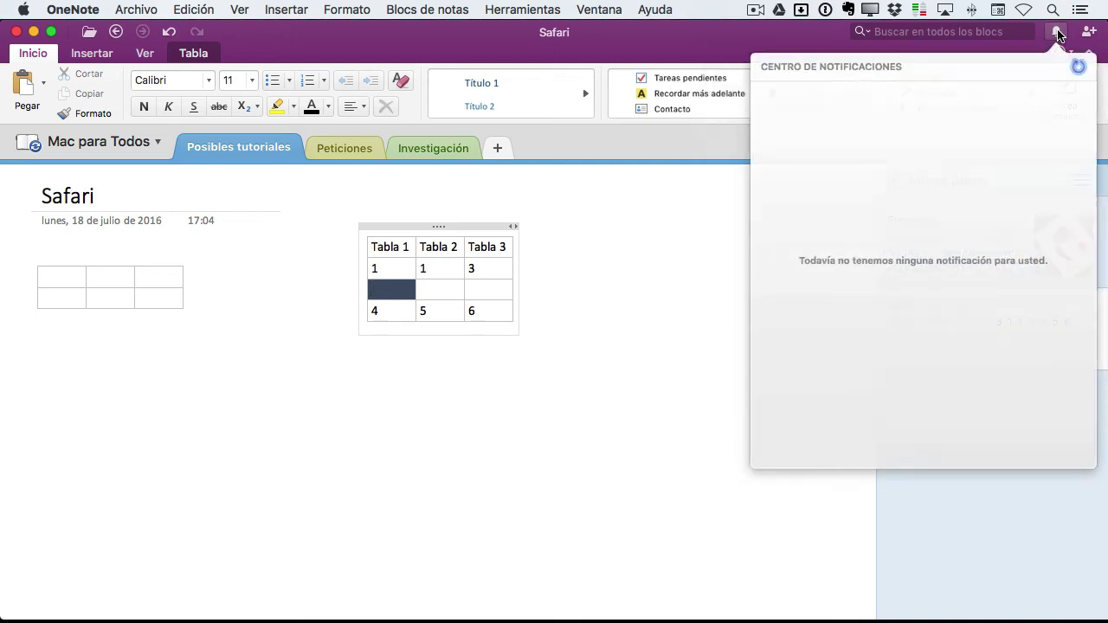
click(1057, 33)
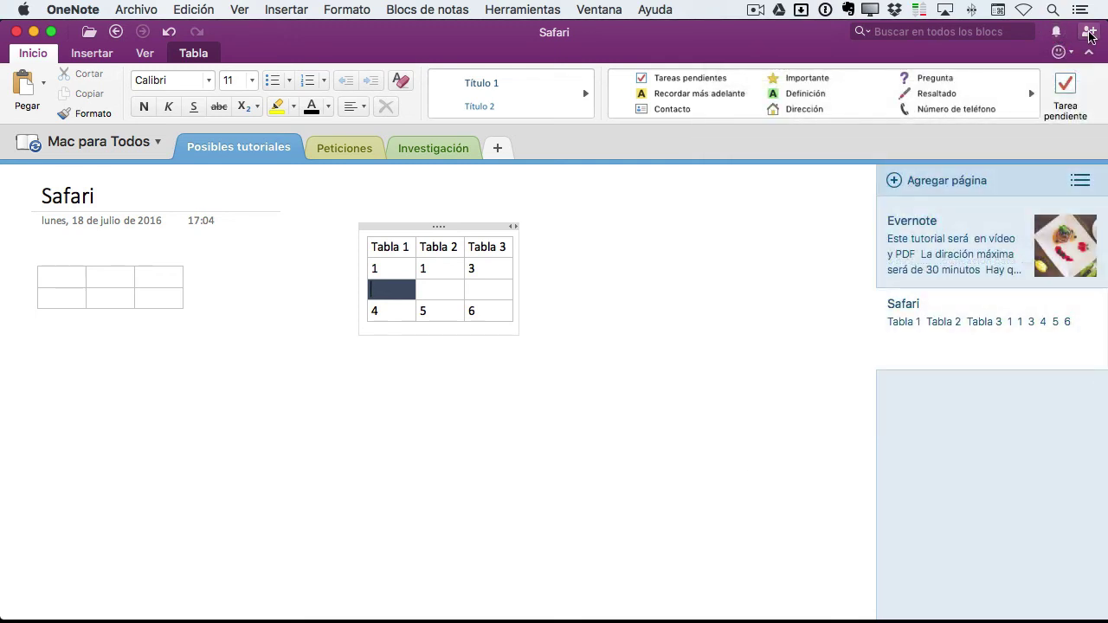
click(1071, 52)
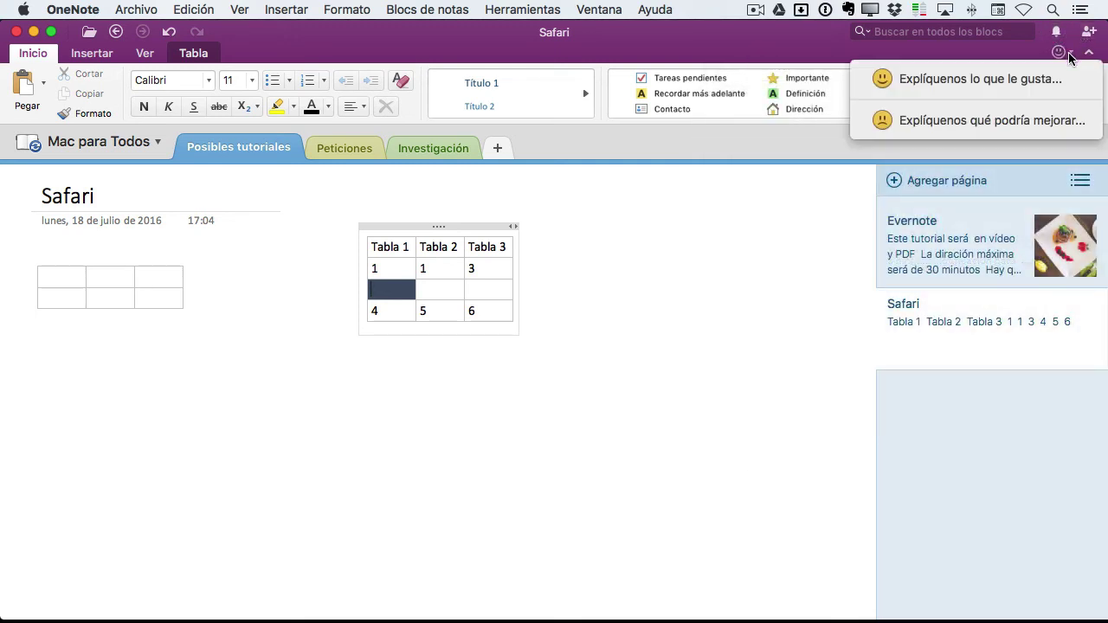
click(1041, 58)
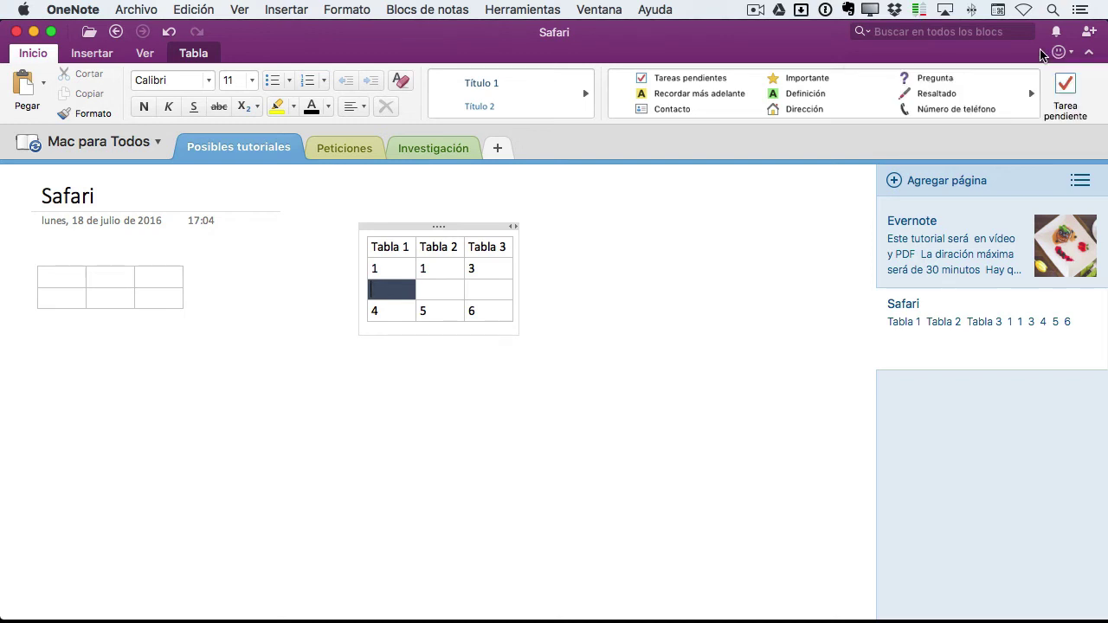
click(1089, 33)
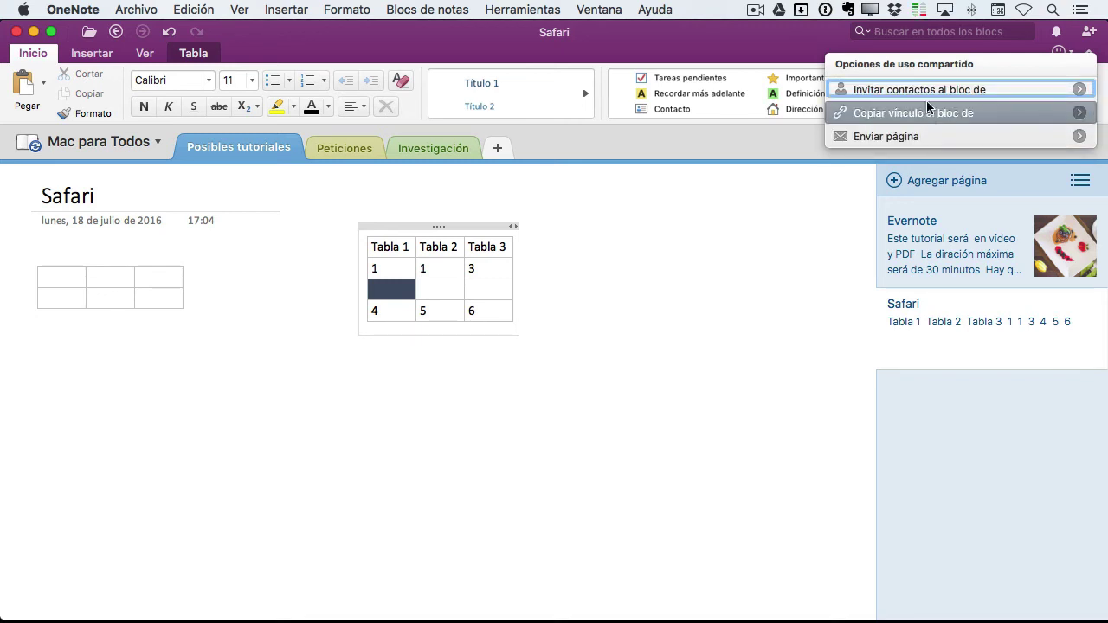
Start a notebook invitation with the recipient's address and allow OneNote contacts access
click(1080, 90)
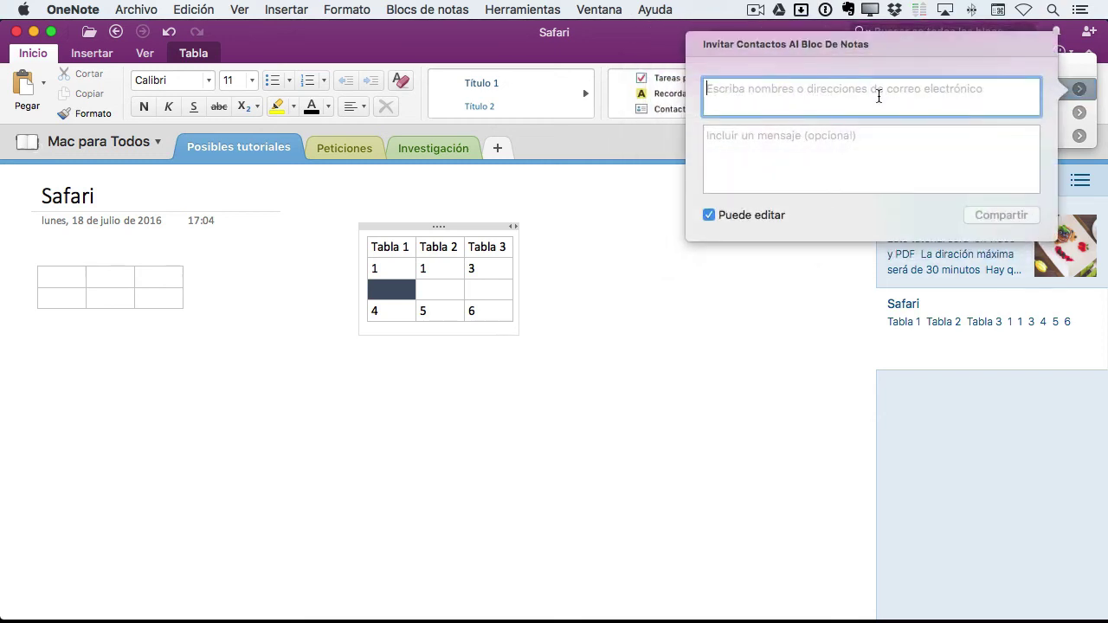
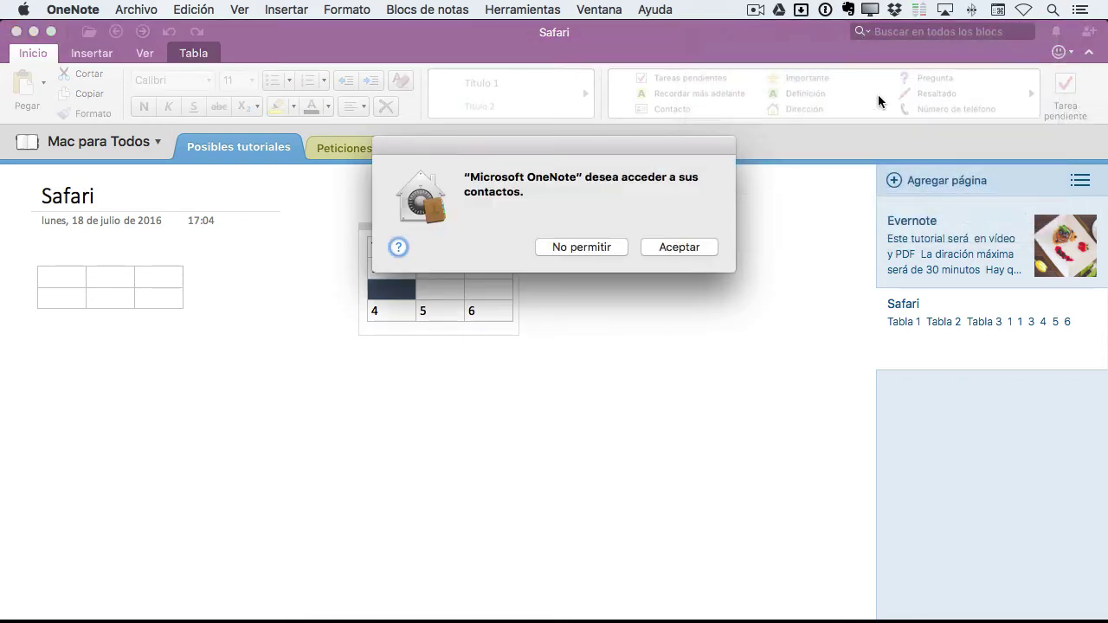
click(679, 248)
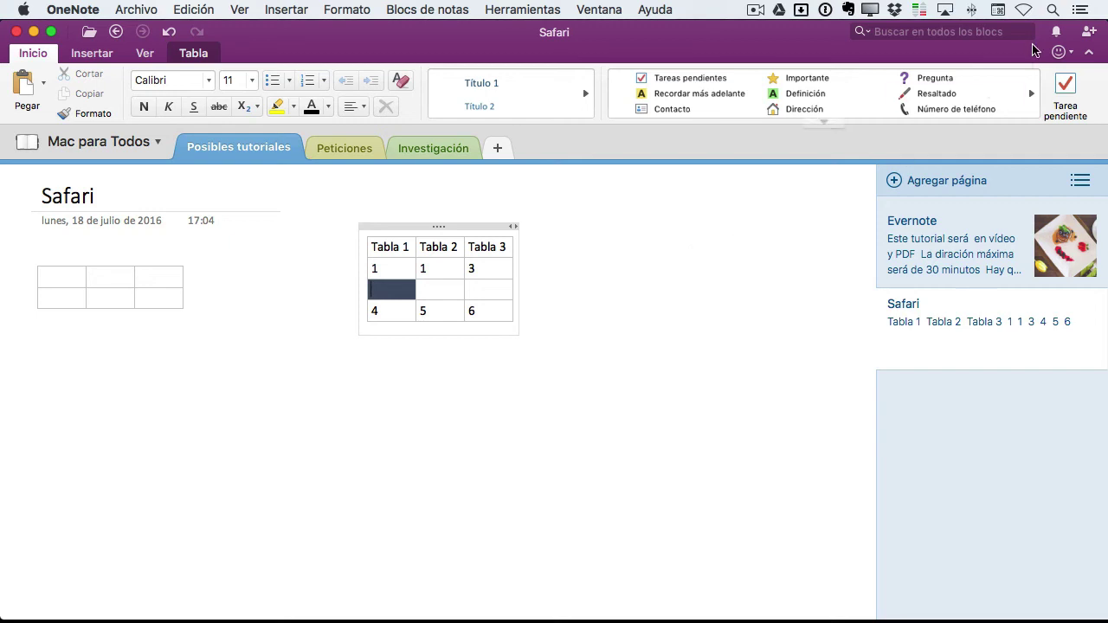
click(1088, 33)
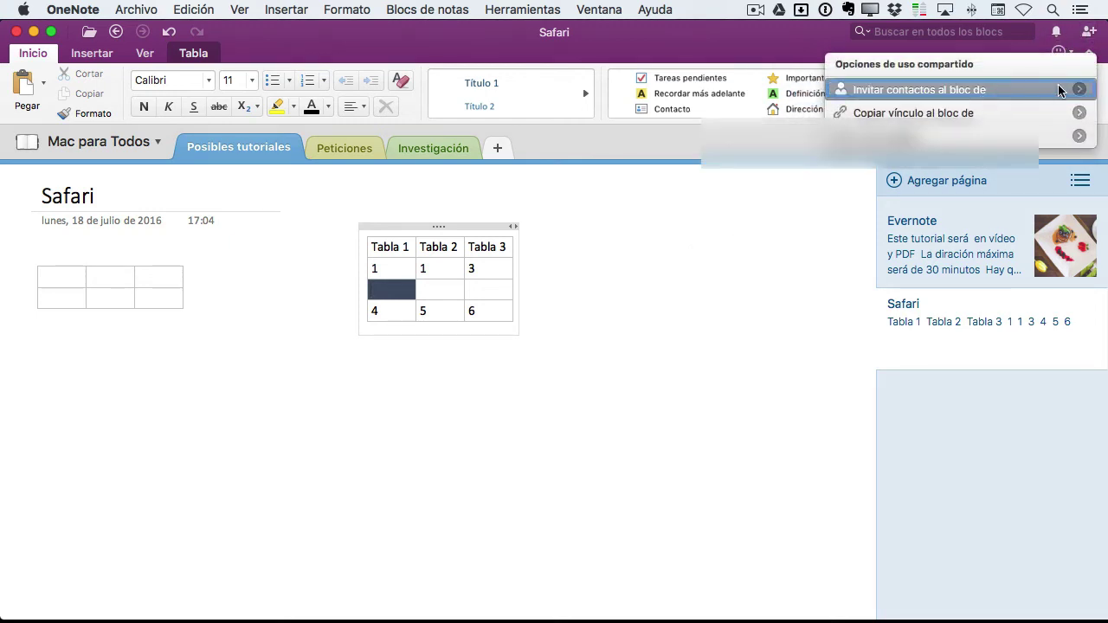
click(1059, 90)
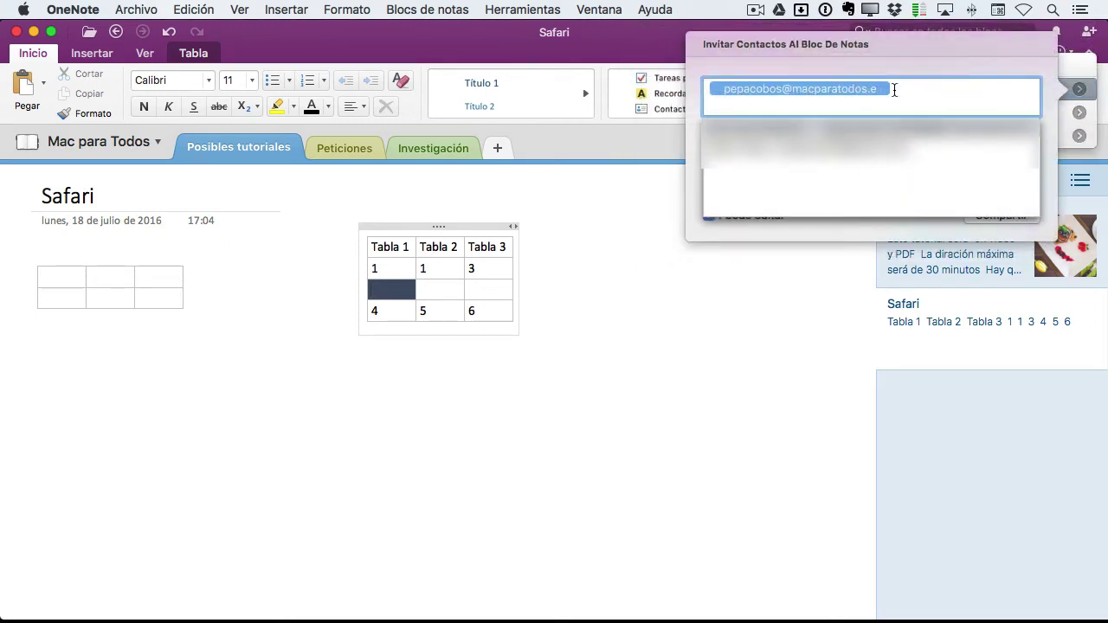
Correct the recipient's e-mail address and begin the message 'Hola, este es mi cuaderono d'
click(914, 90)
key(BackSpace)
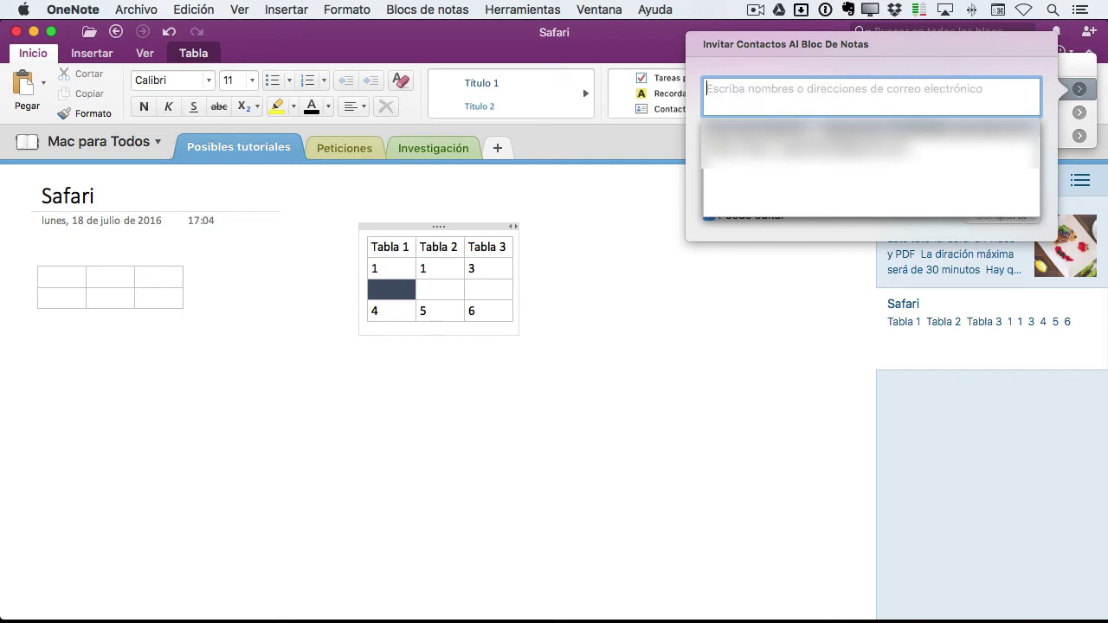
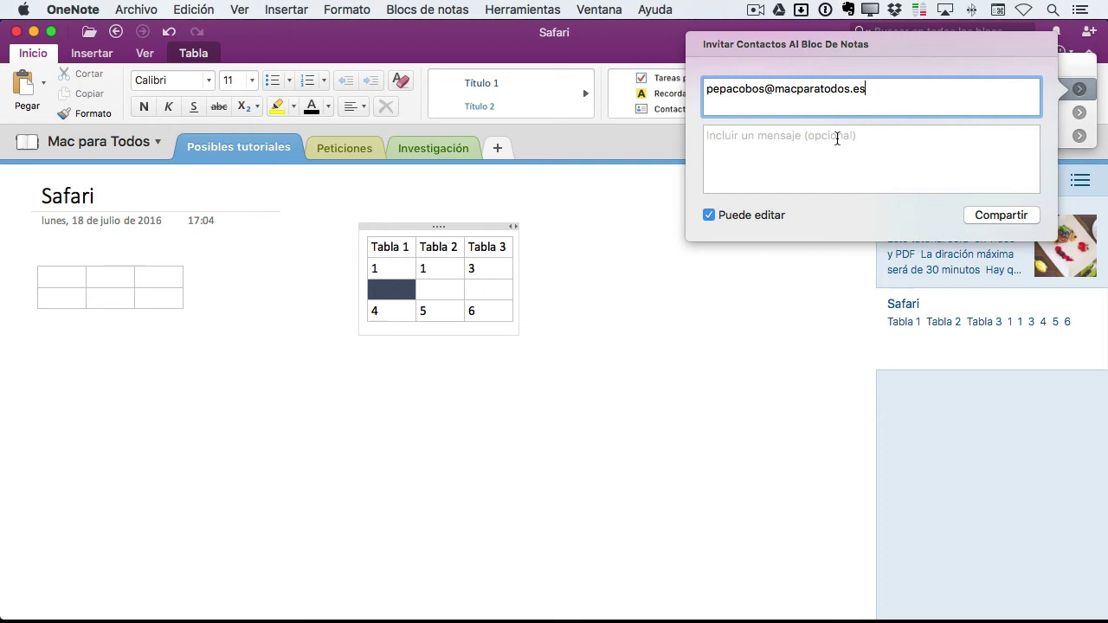
click(825, 140)
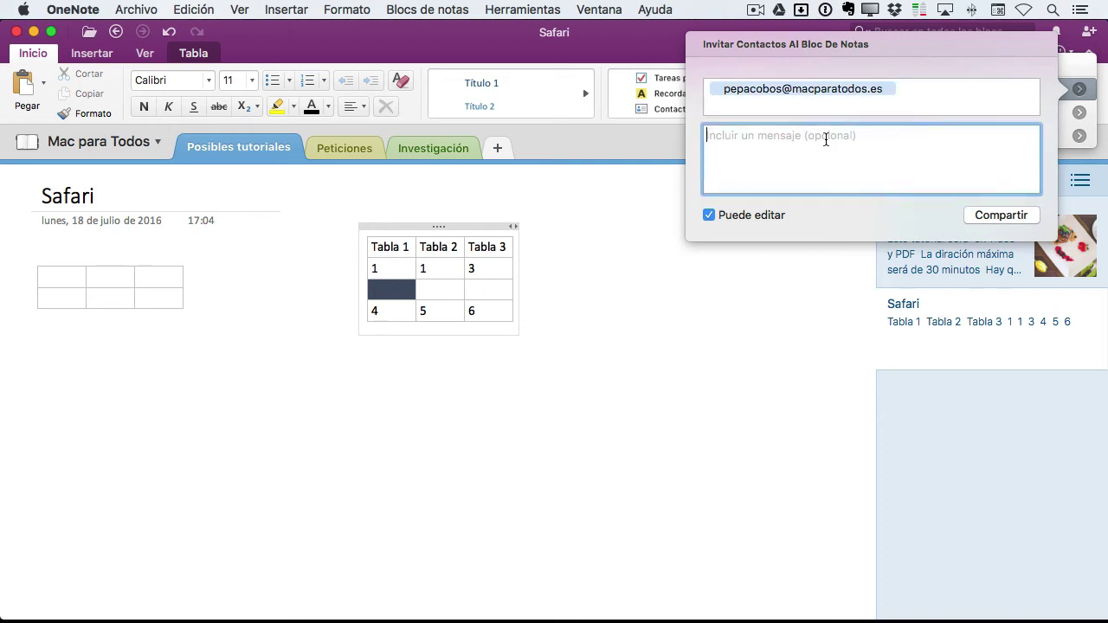
text(Hola, es)
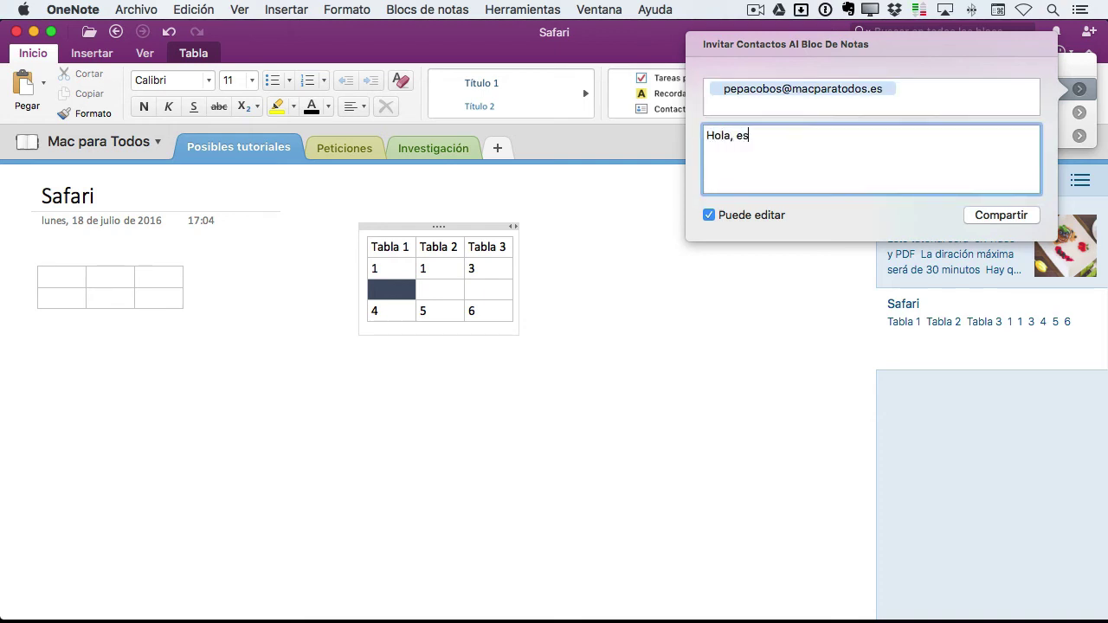
text(te es mi cuader)
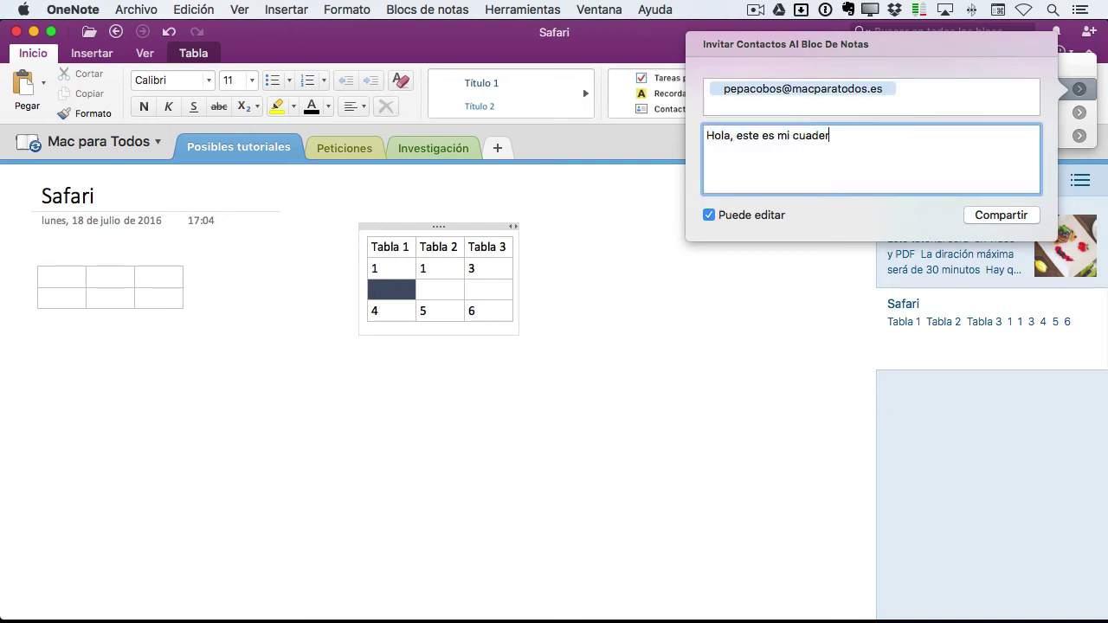
text(ono de OneNote)
Send the invitation, dismiss the 'No puede compartir el documento' alert, and reopen sharing
click(1009, 216)
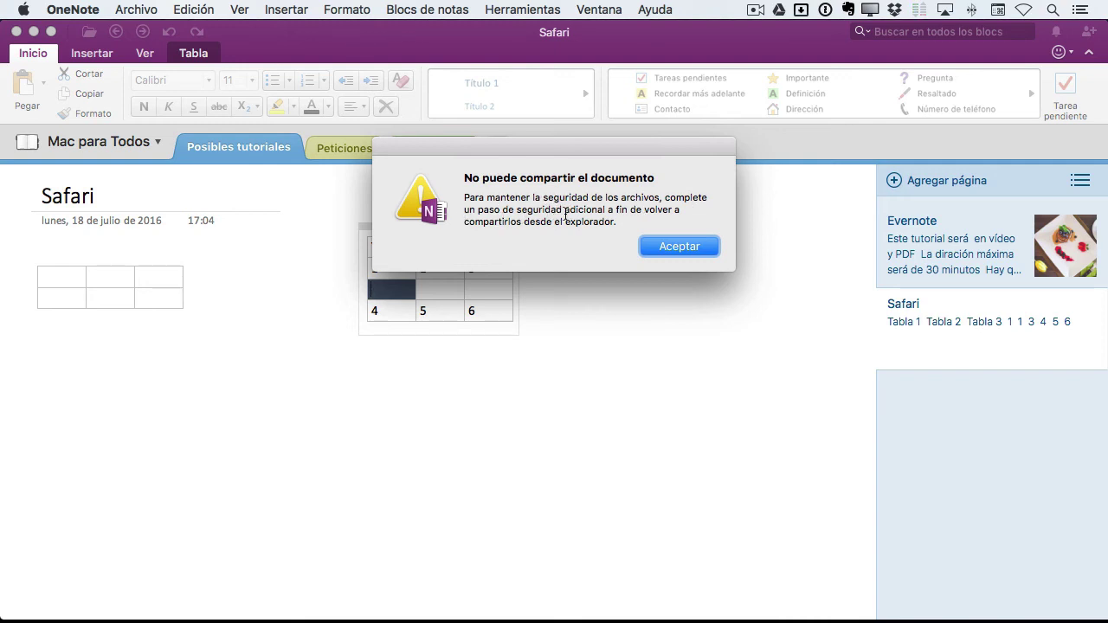
click(690, 249)
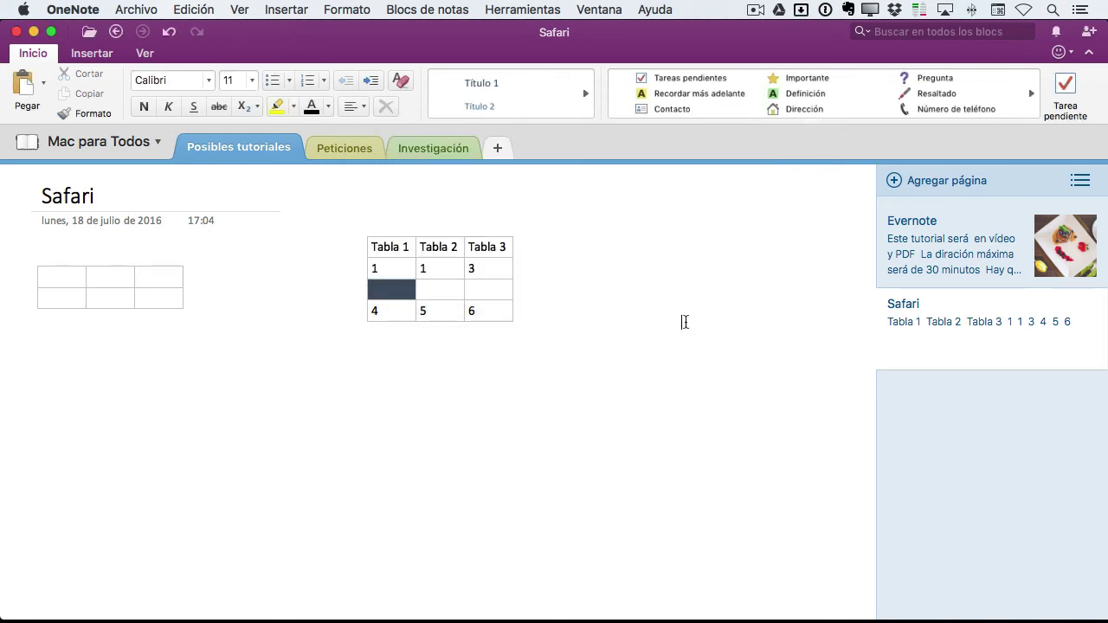
click(1088, 33)
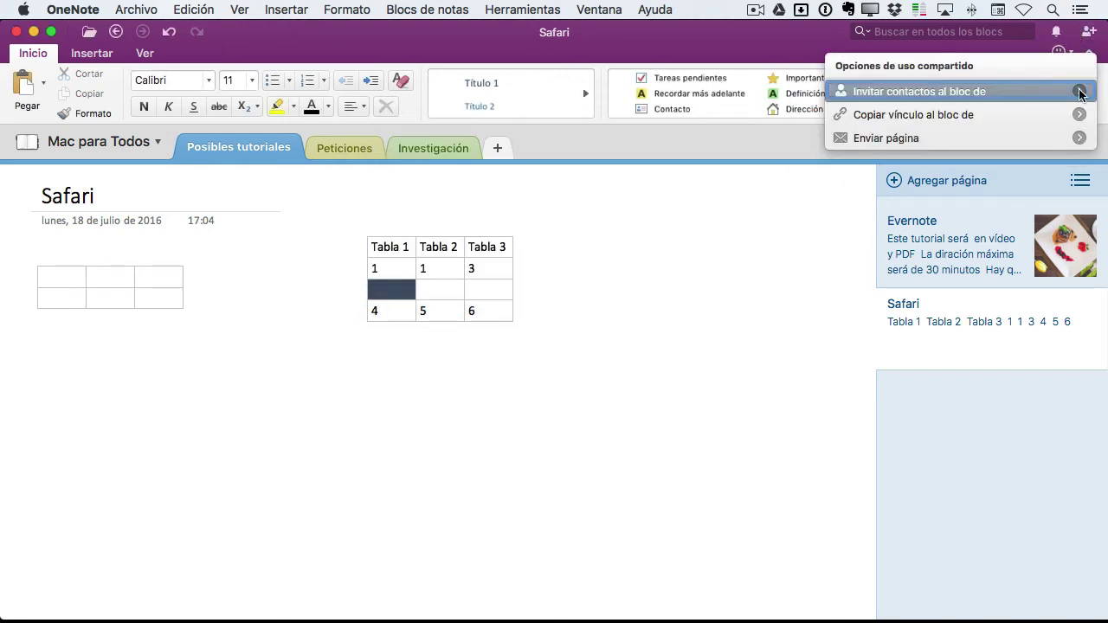
Resend an invitation to the recipient's e-mail with Puede editar on and message 'Ho', dismissing the alert
click(1078, 91)
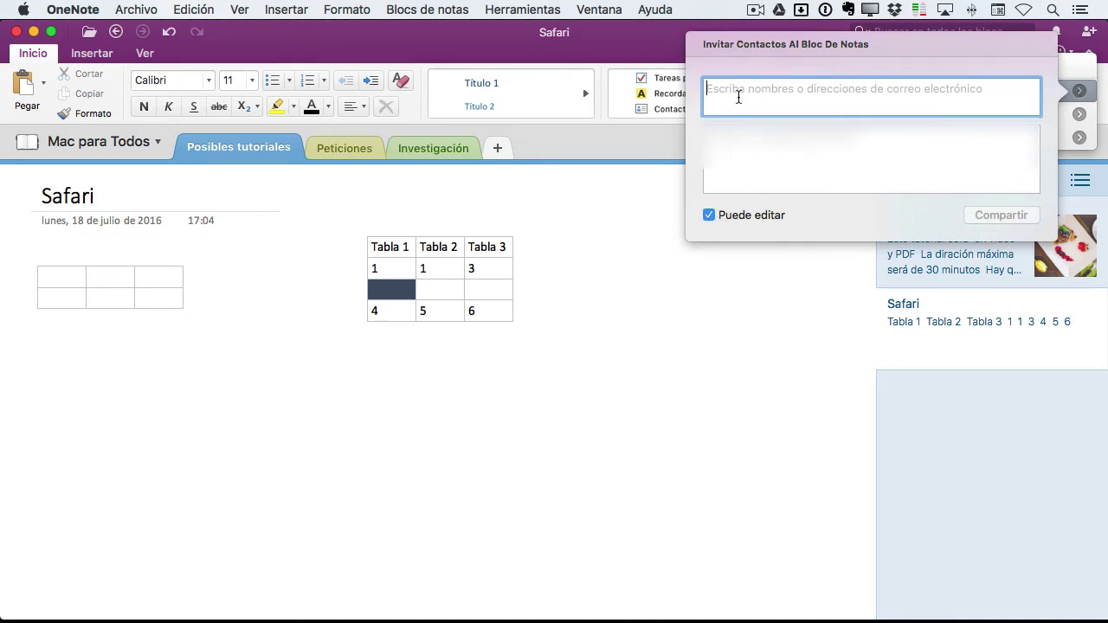
click(709, 216)
click(709, 216)
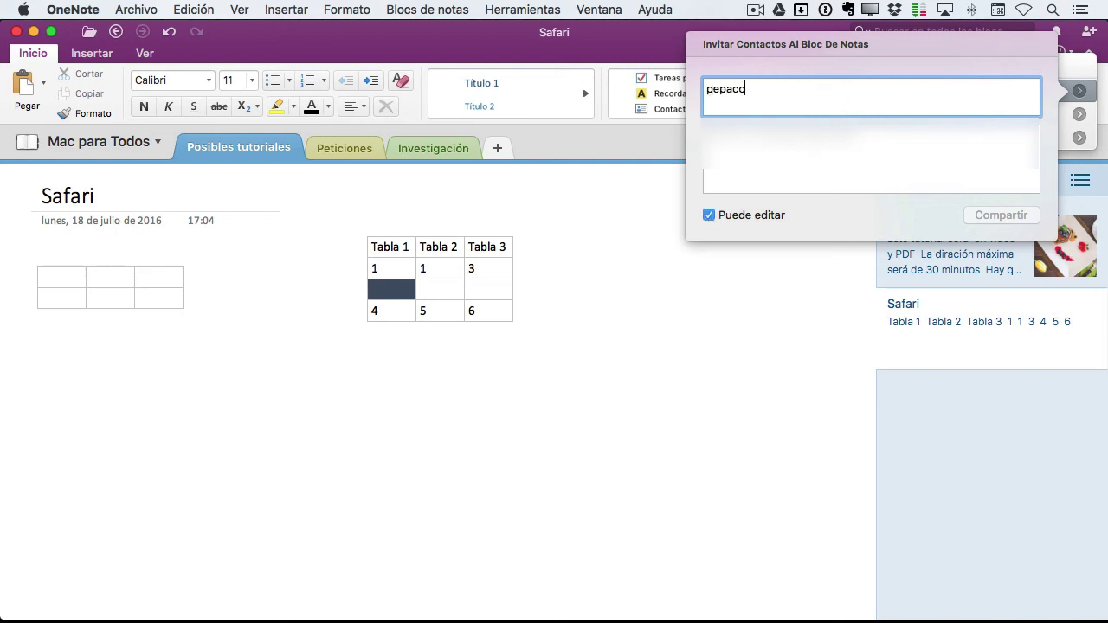
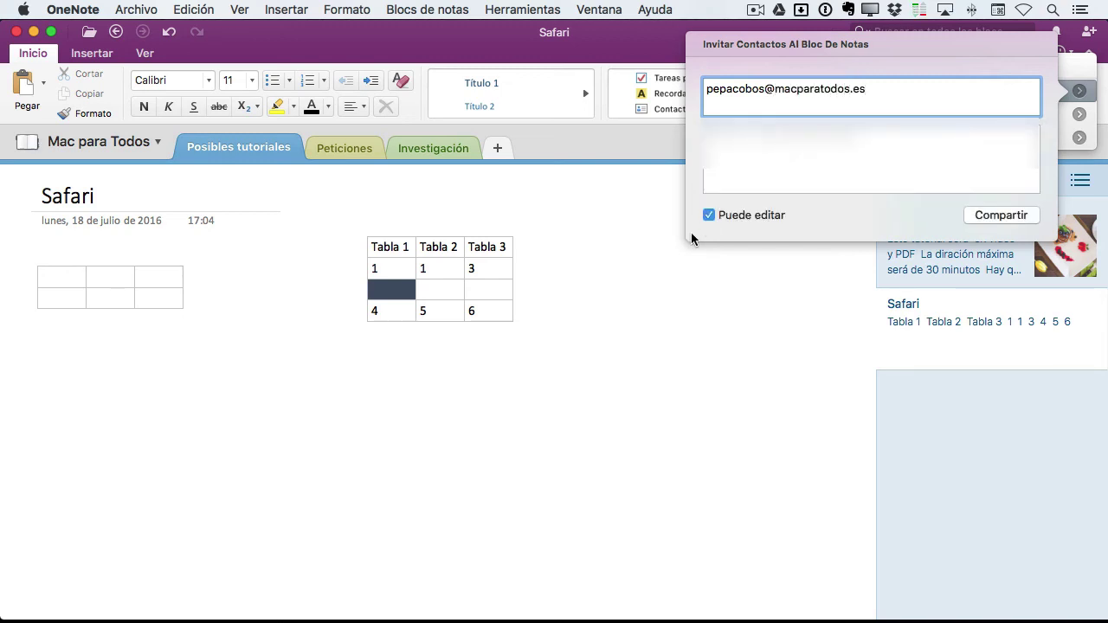
key(Tab)
text(Ho)
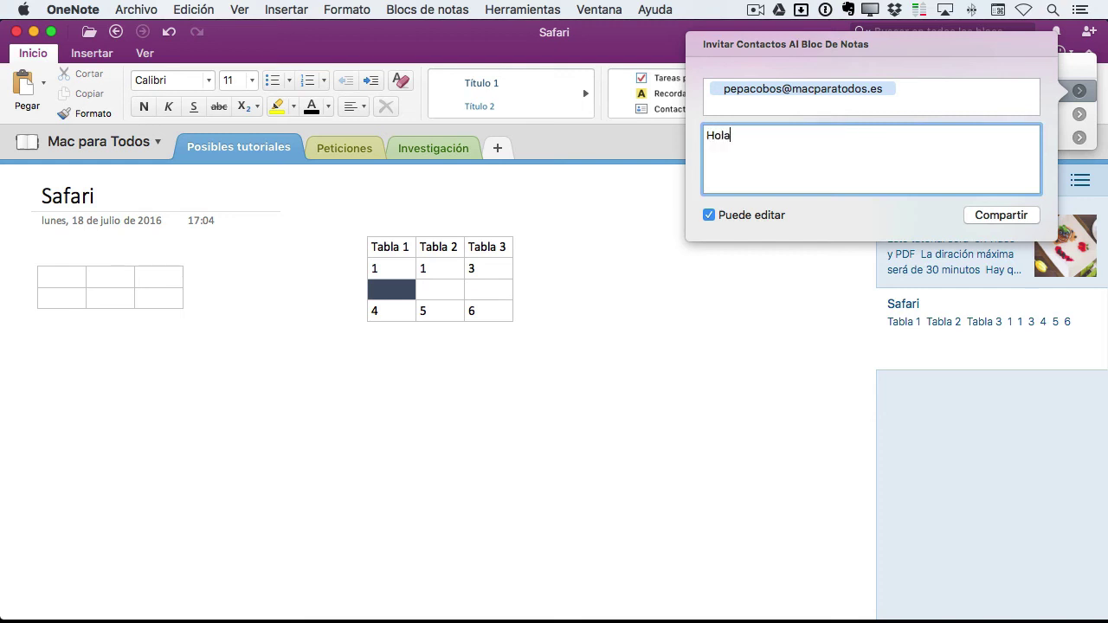
click(995, 216)
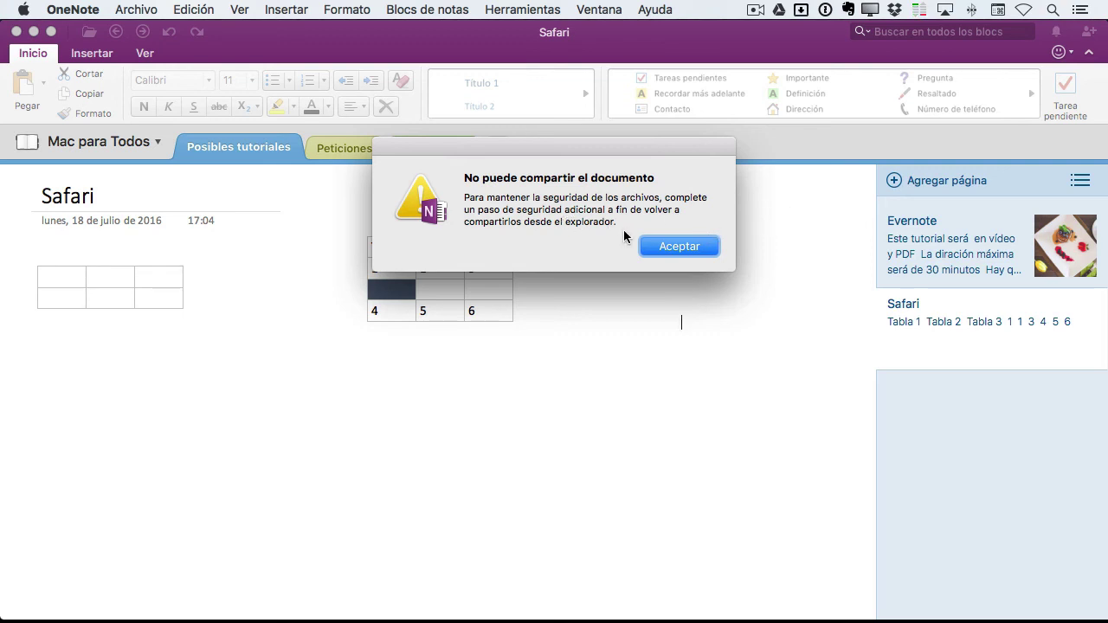
click(679, 247)
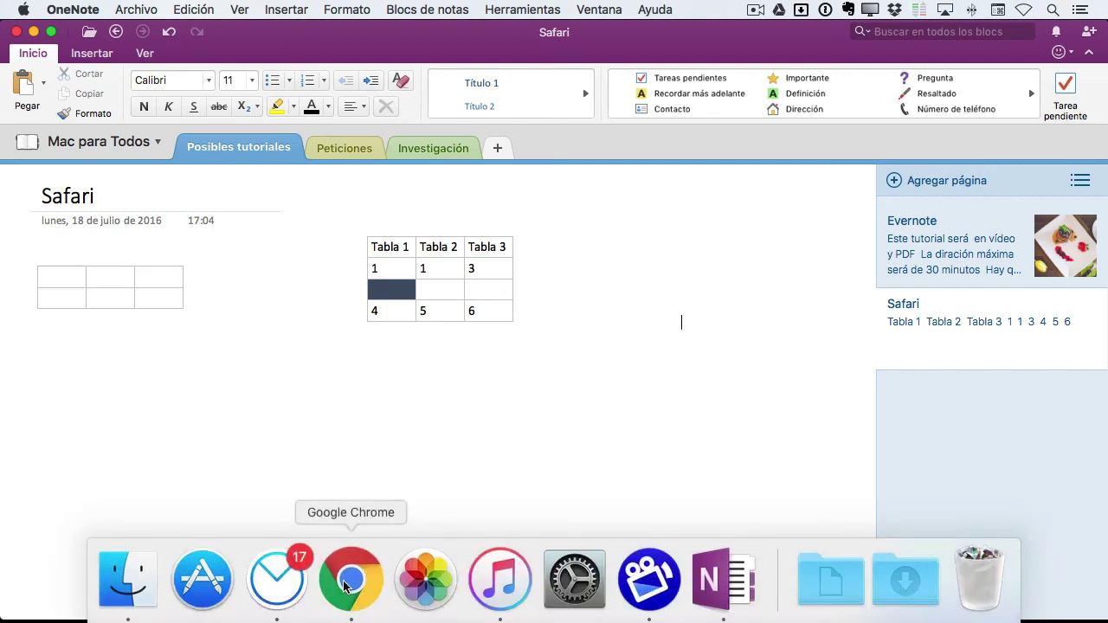
In OneNote Online, address a Mac para Todos share invitation to the recipient with message 'Ho'
click(349, 581)
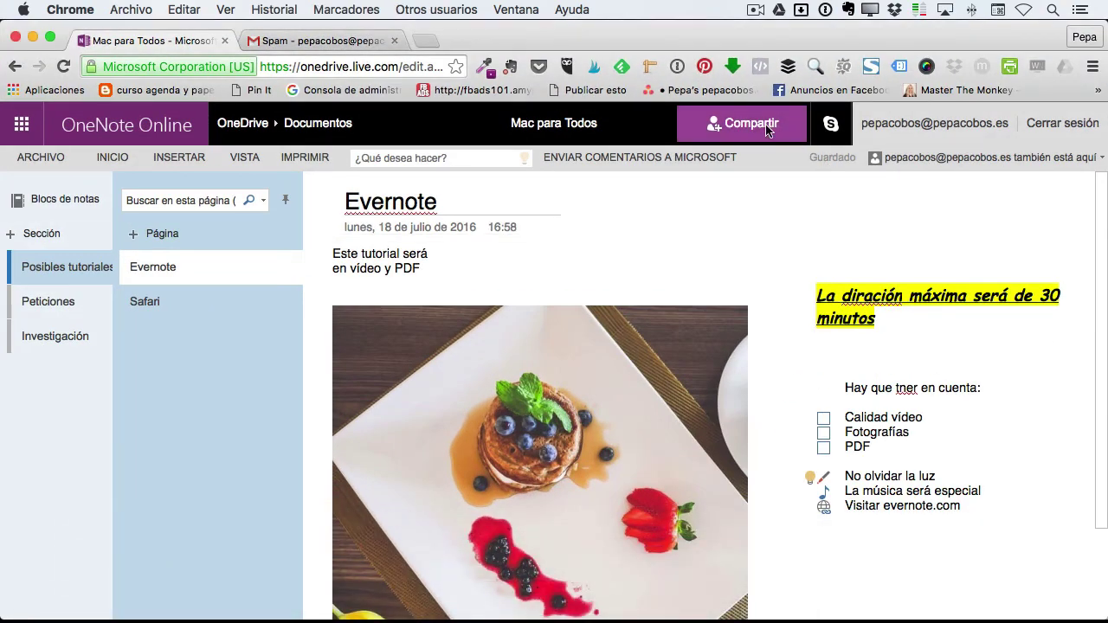
click(760, 127)
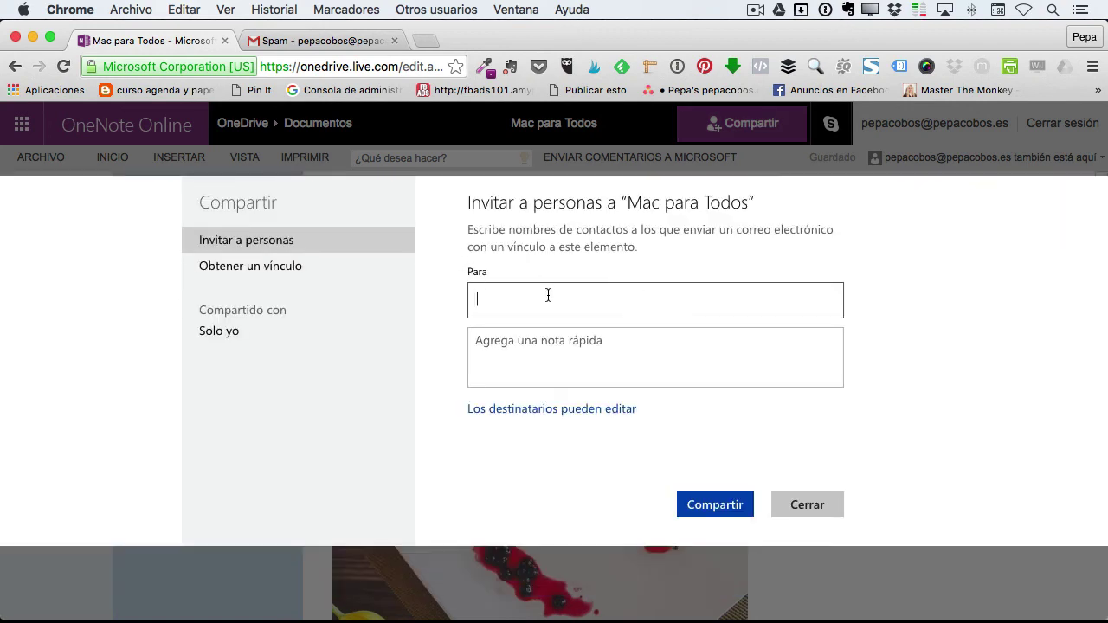
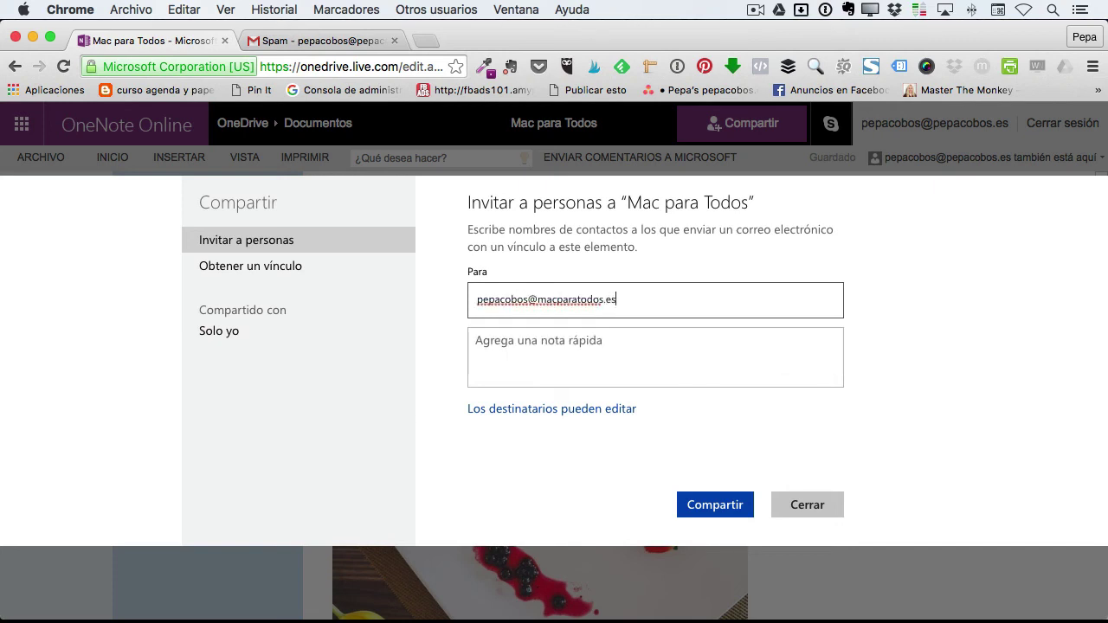
click(578, 357)
text(Hola)
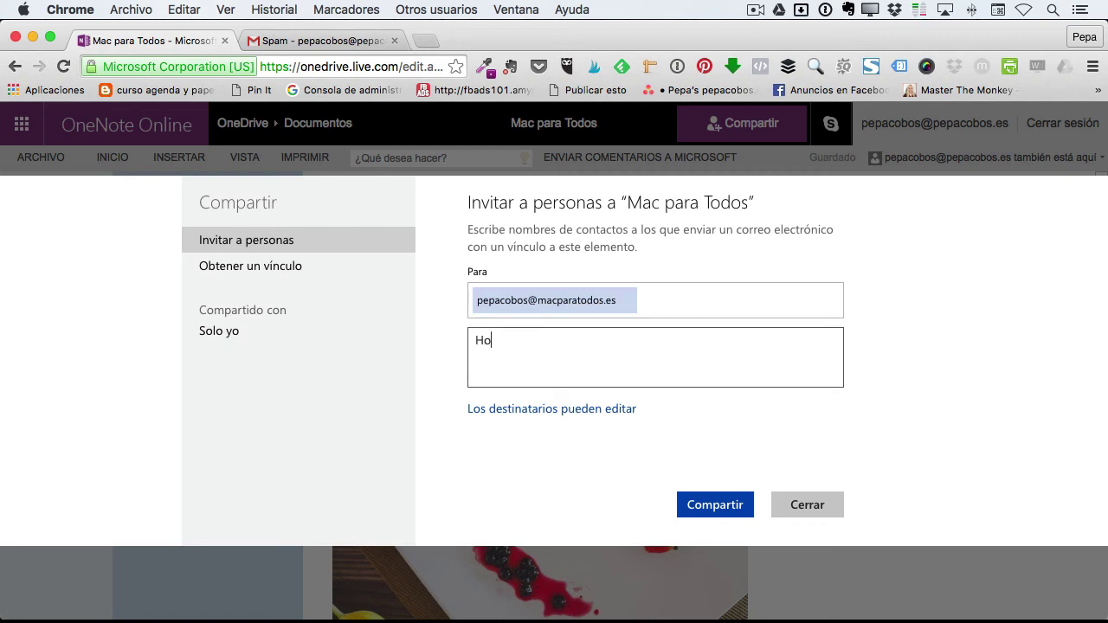
Keep edit permission with no Microsoft account required, and send the invitation
click(508, 409)
click(596, 410)
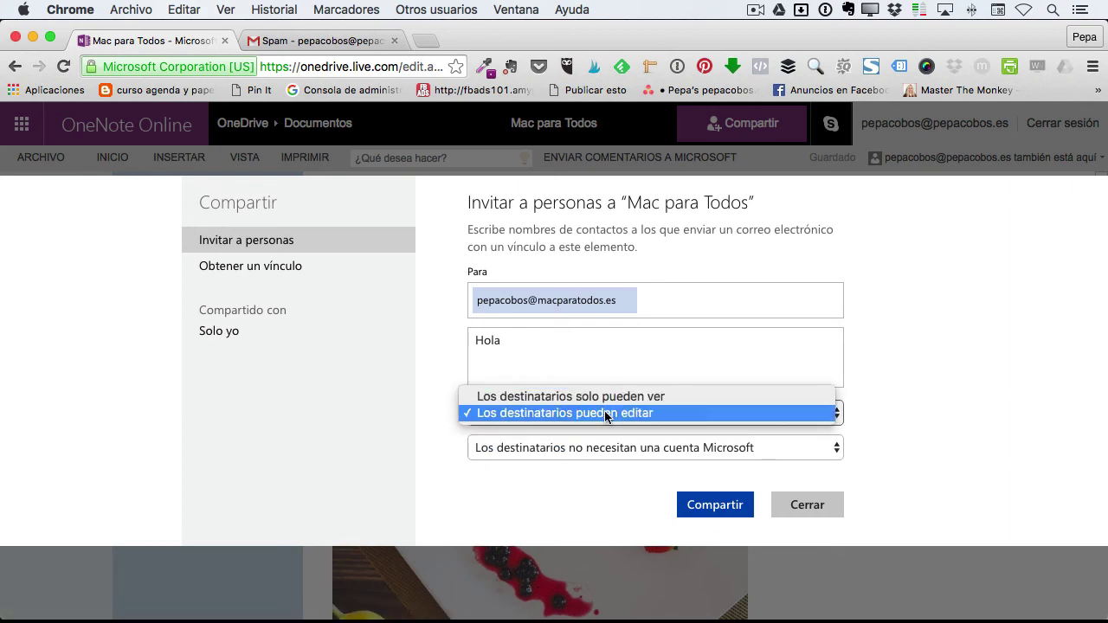
click(604, 410)
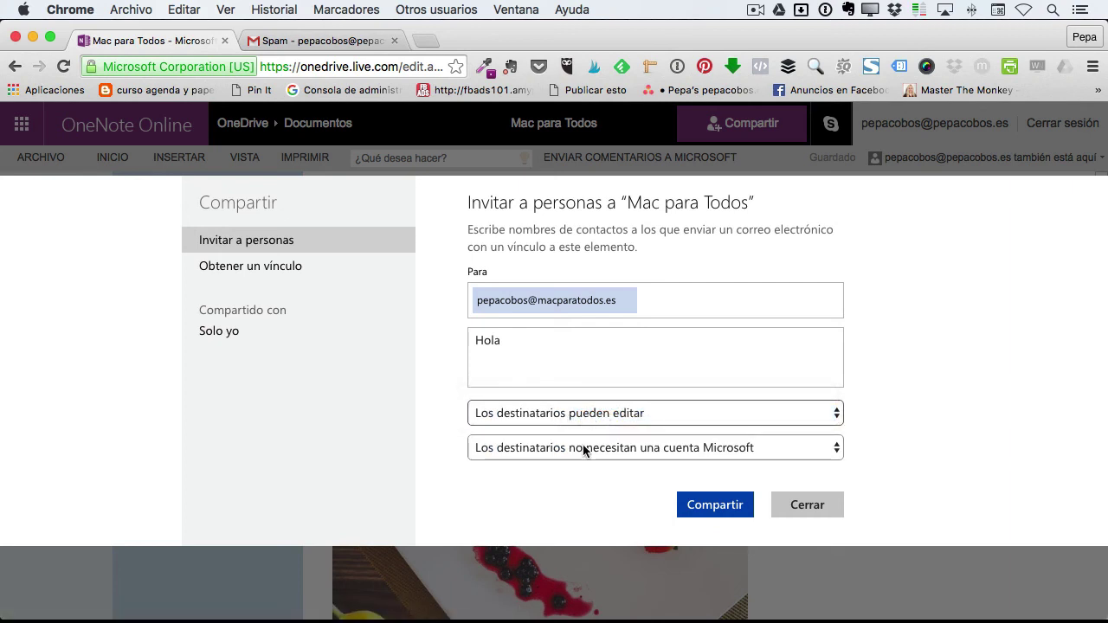
click(689, 451)
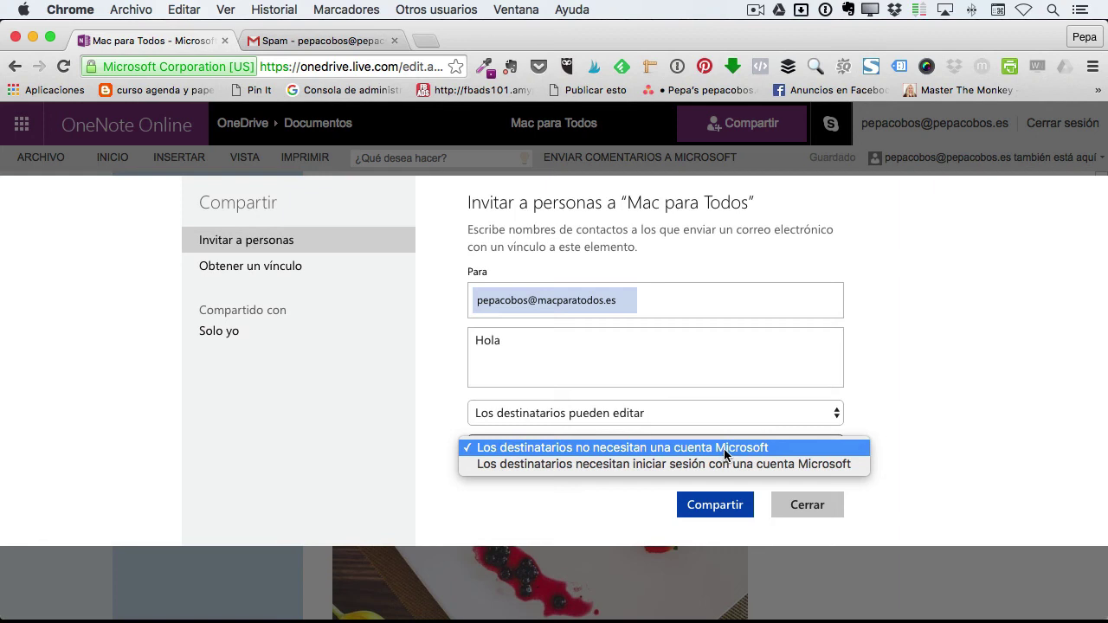
click(723, 449)
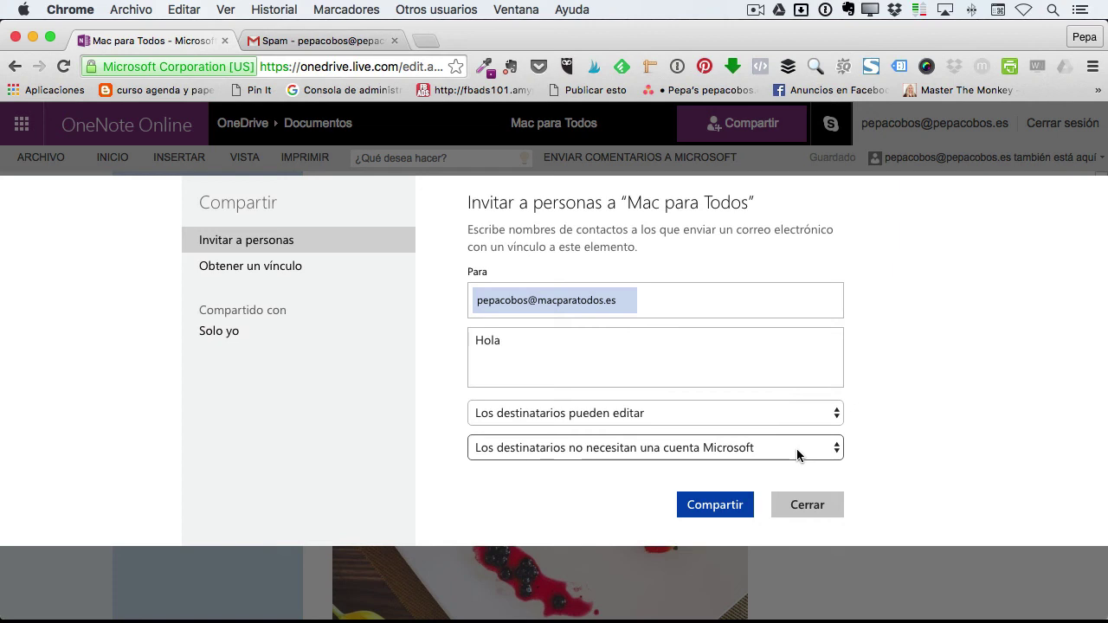
click(718, 504)
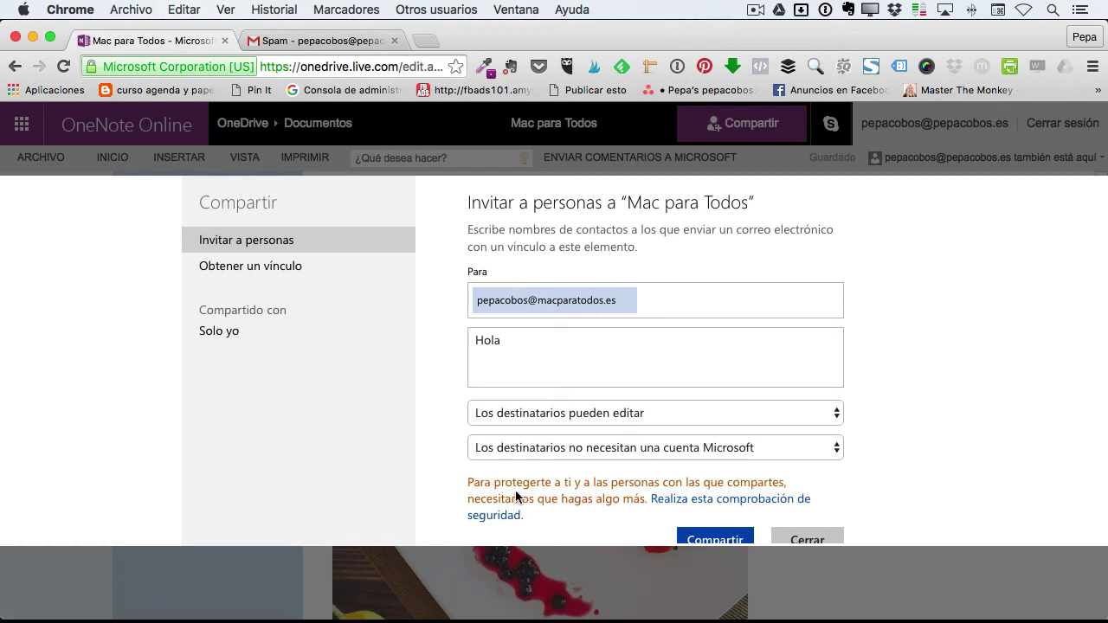
scroll(575, 483, down, 2)
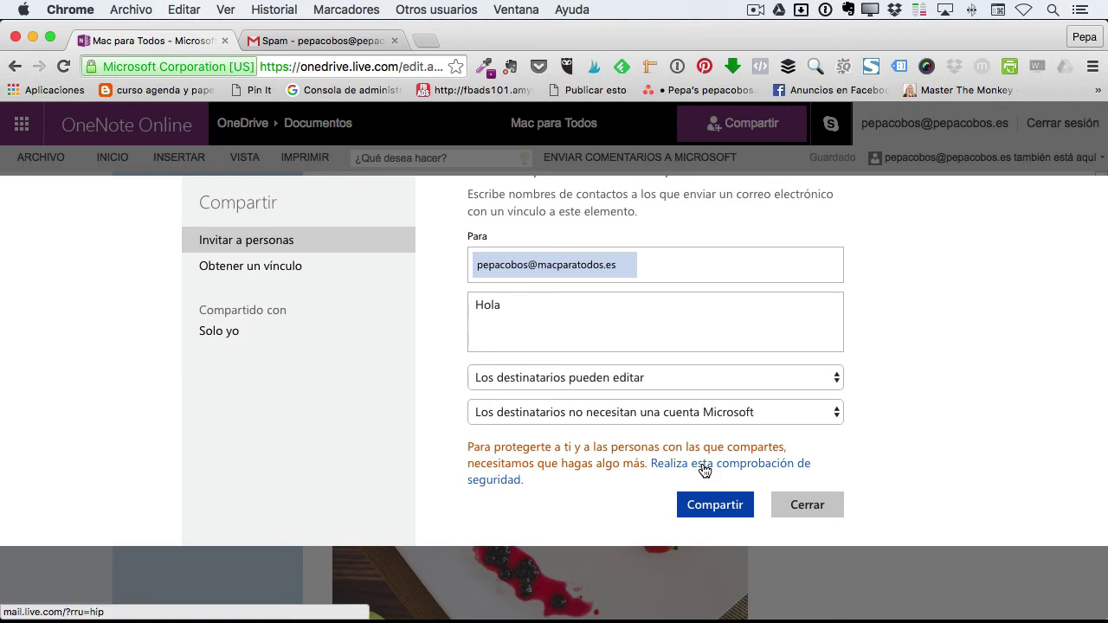
Pass Outlook.com's anti-spam check by entering CCGPBD, retrying with a new code, then closing the confirmation
click(703, 466)
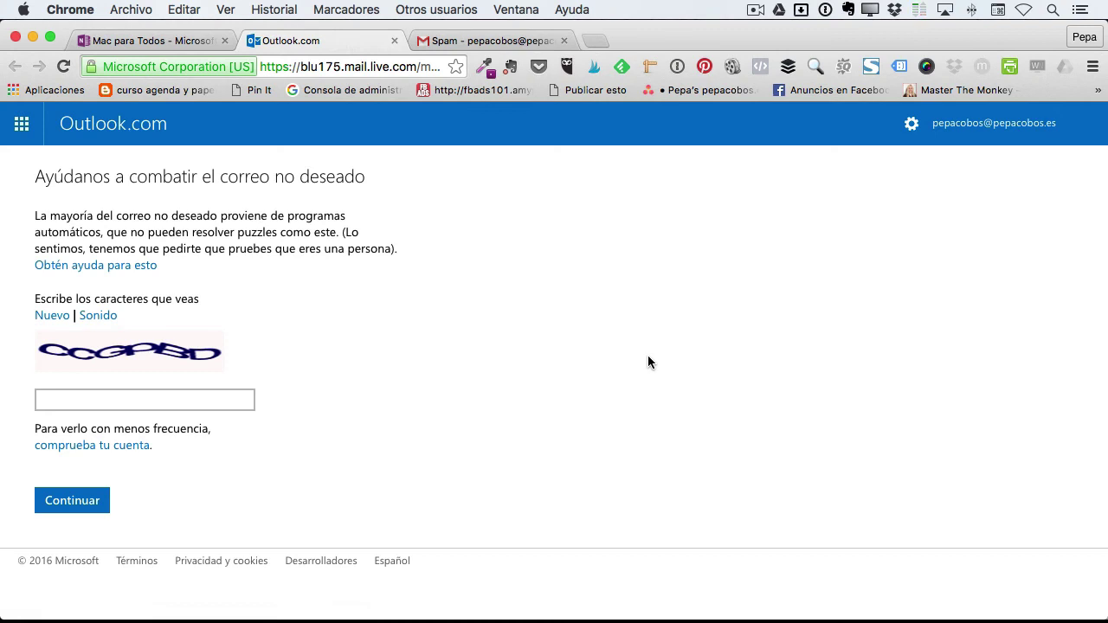
click(97, 398)
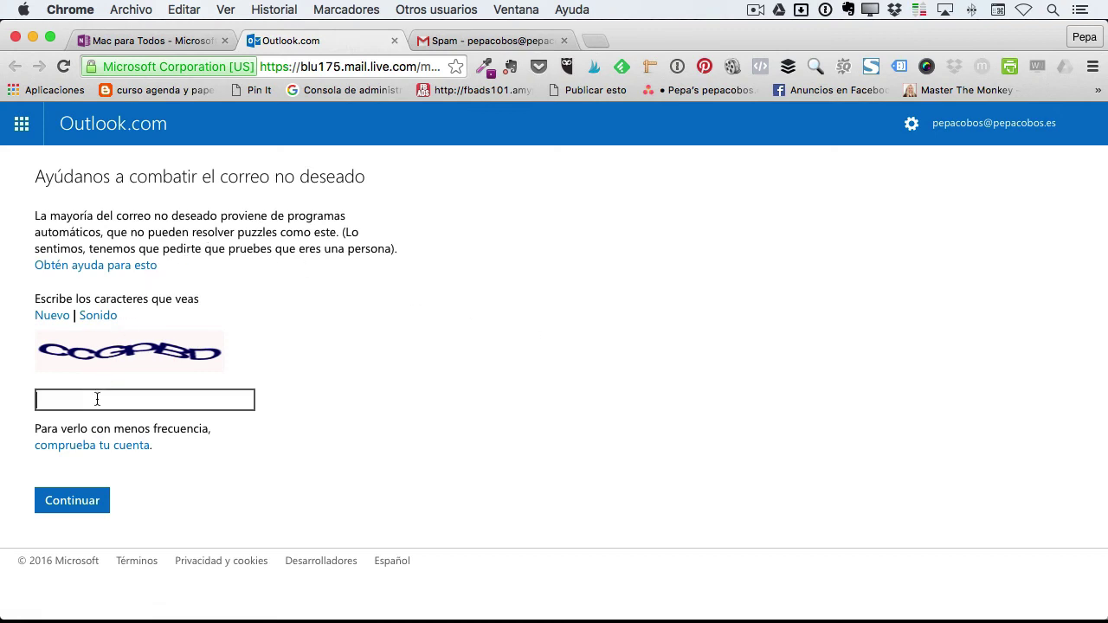
text(CCGPBD)
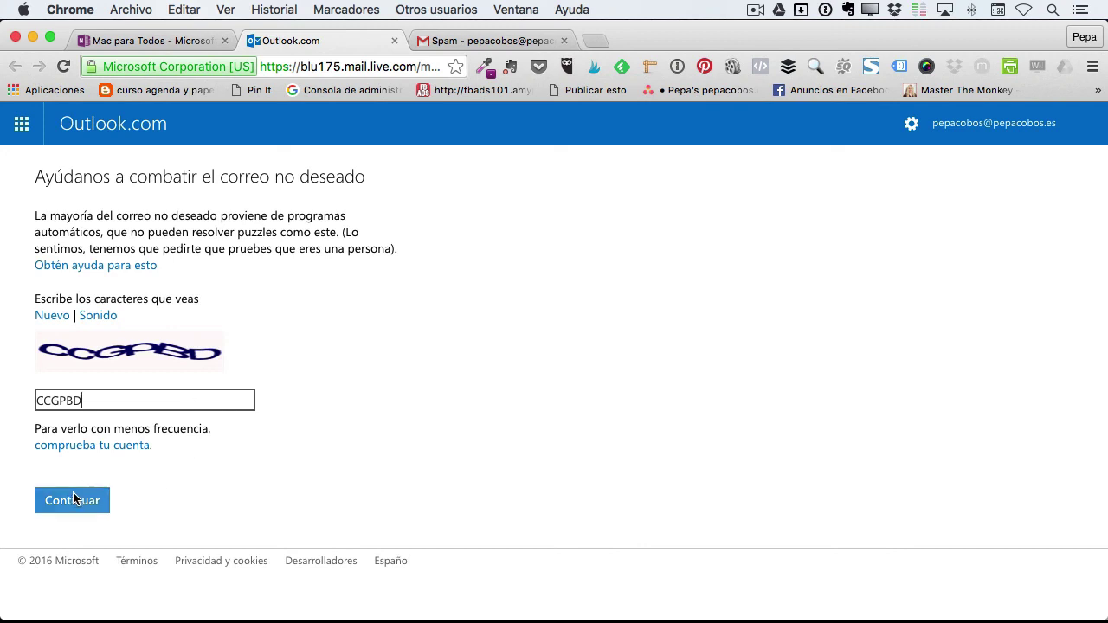
click(73, 500)
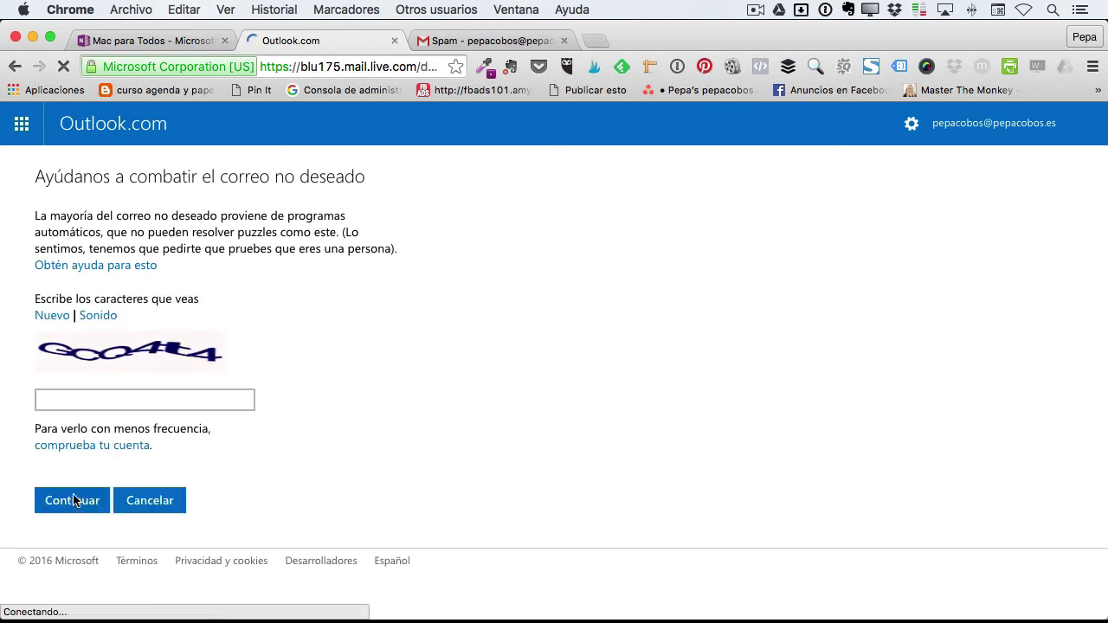
click(66, 397)
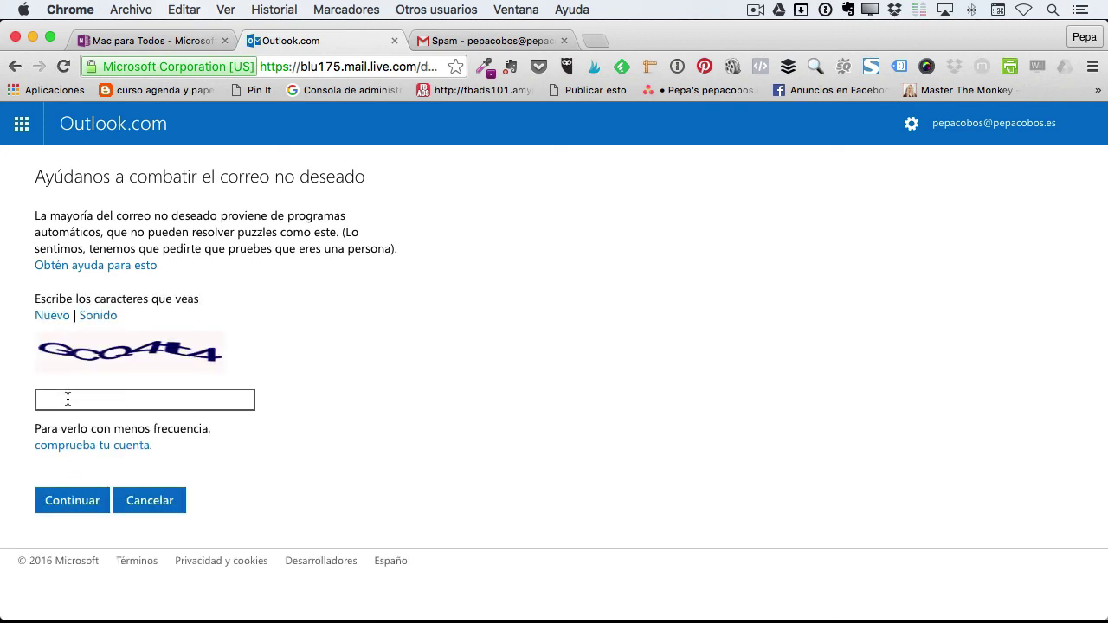
text(GCQ4t4)
click(82, 499)
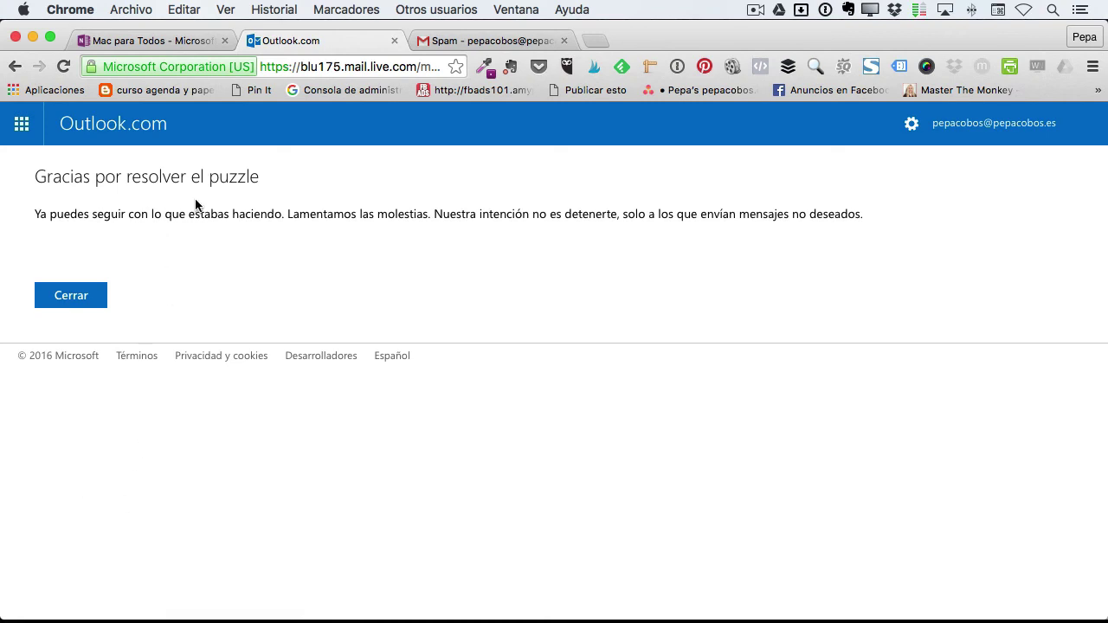
click(84, 296)
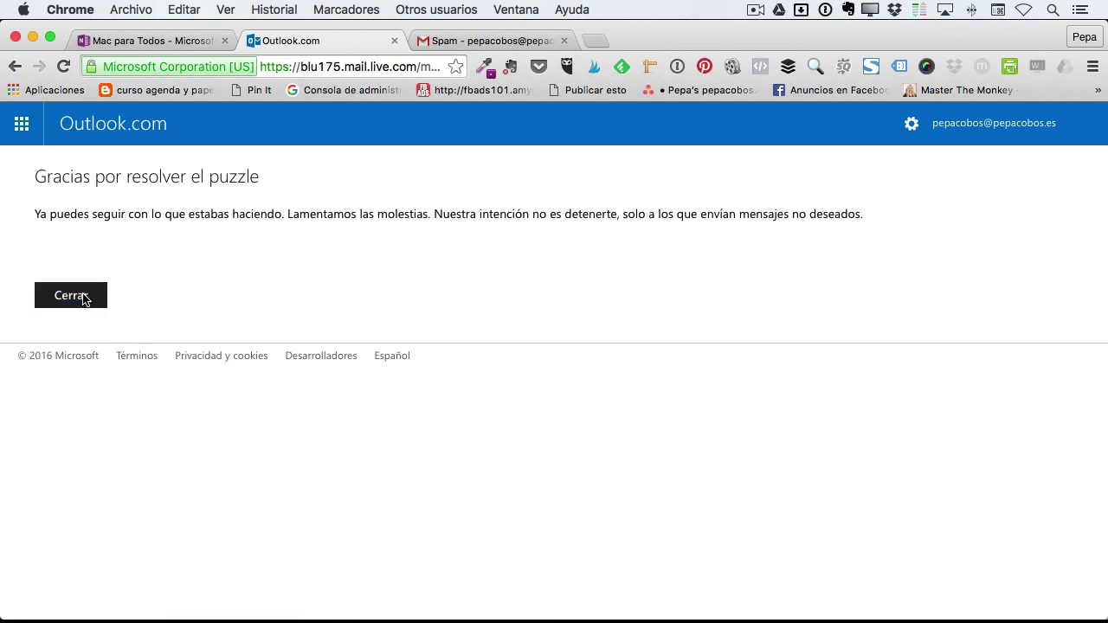
Resend the Mac para Todos edit-rights invitation, then bring up Airmail's window list from the Dock
click(731, 504)
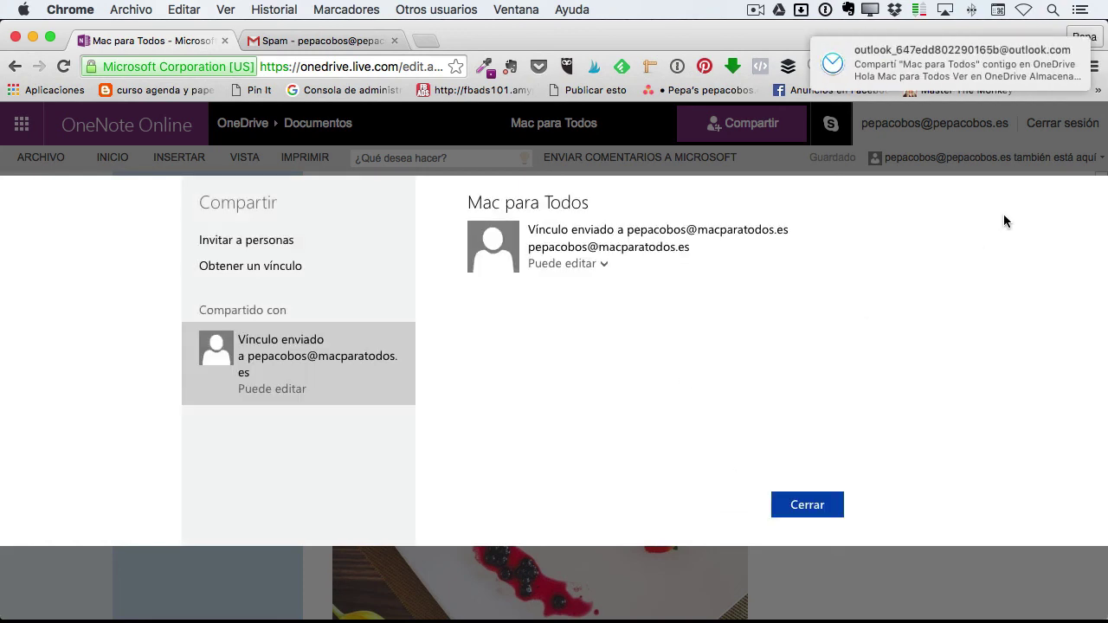
mouse_move(1008, 52)
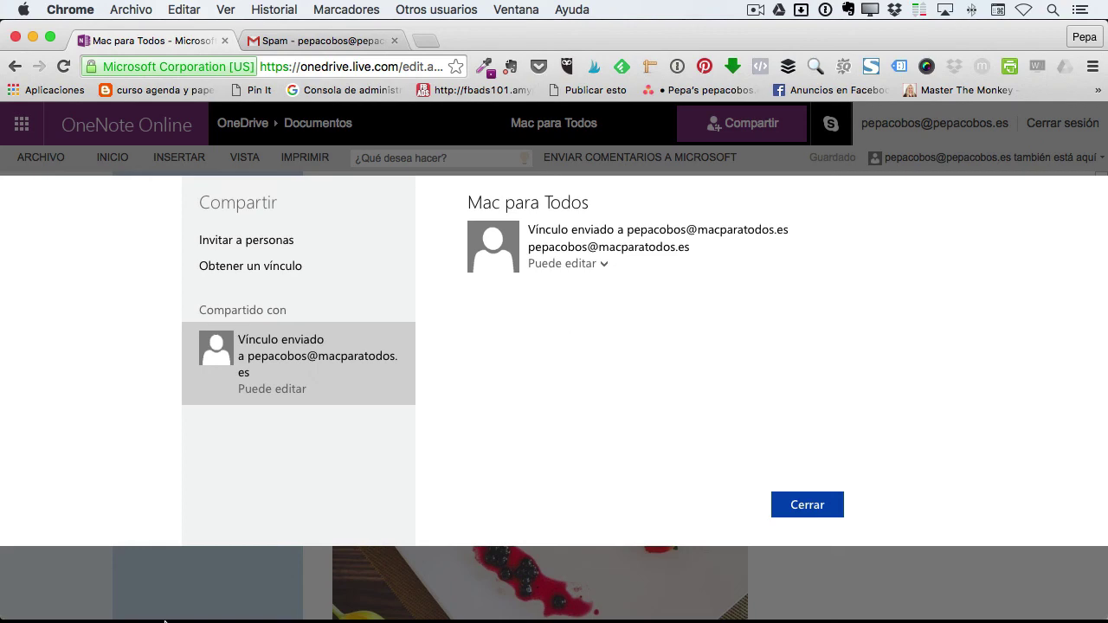
right_click(284, 576)
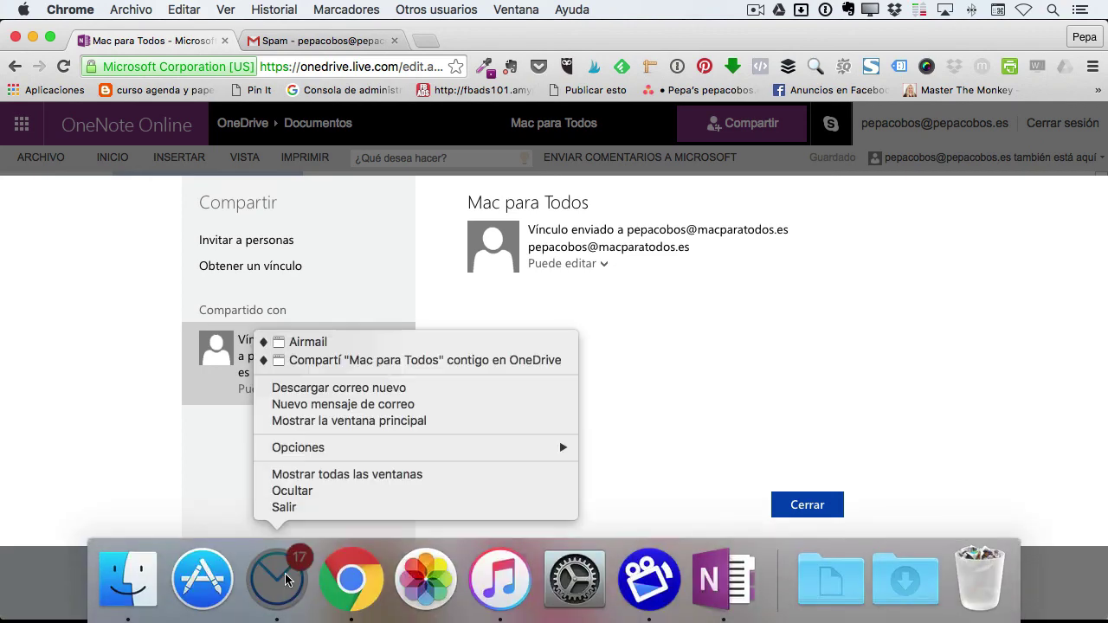
Open the received Mac para Todos share email and copy its 'Ver en OneDrive' link
click(315, 359)
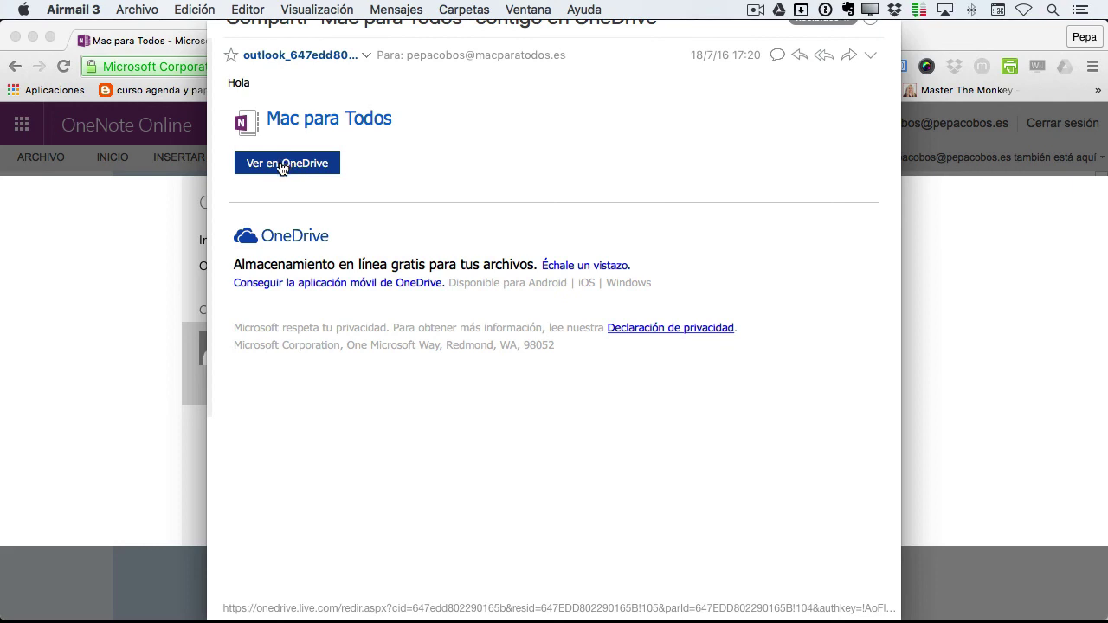
right_click(280, 166)
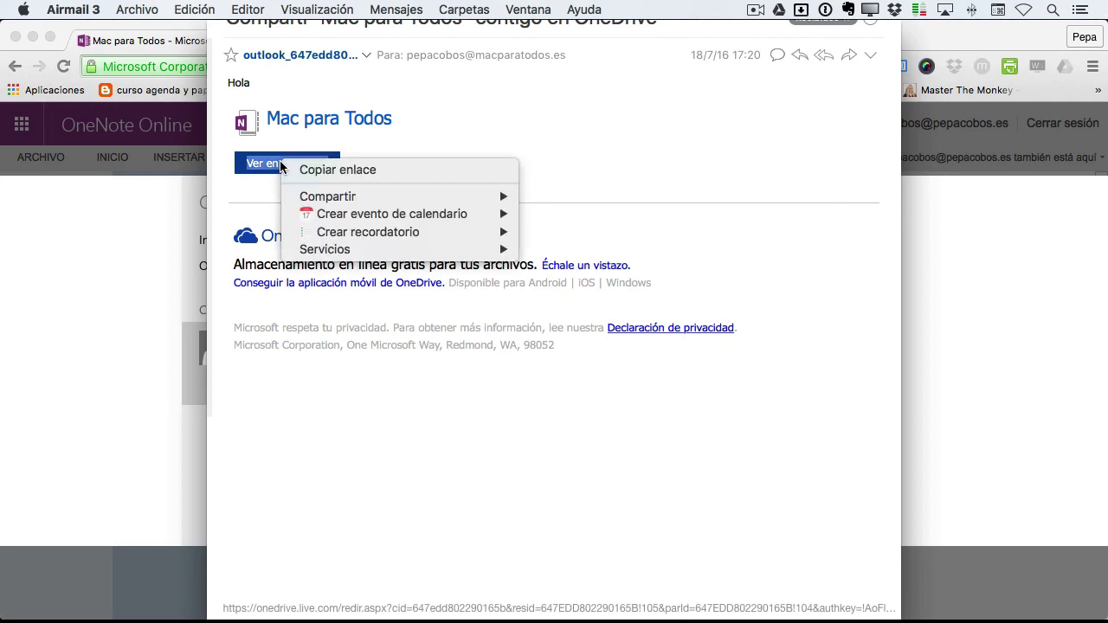
click(355, 171)
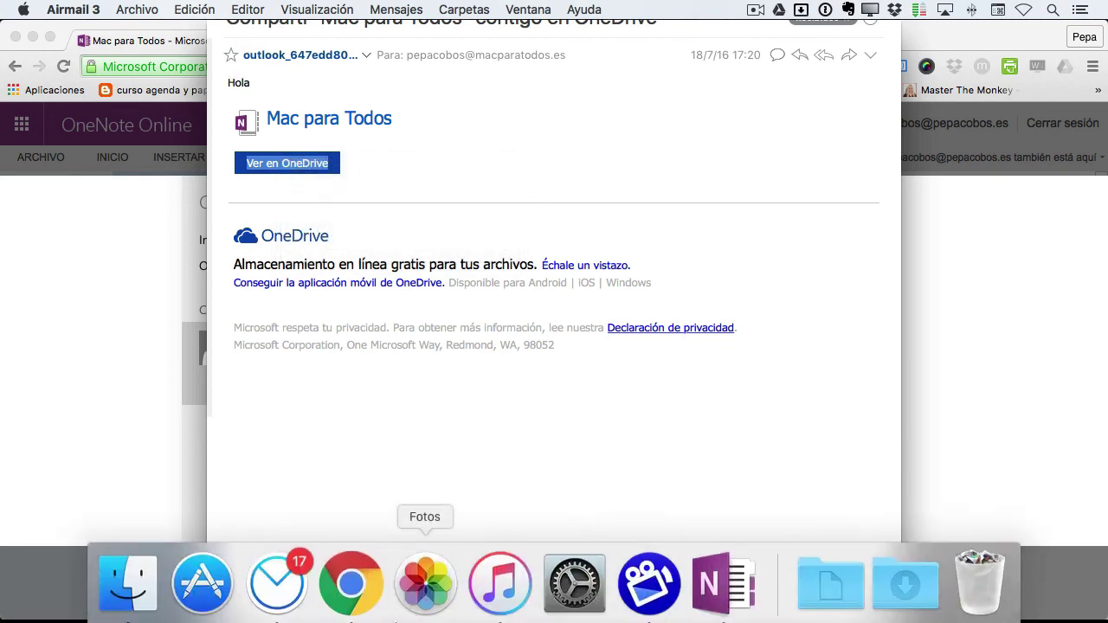
Launch Safari through Alfred, then bring up Airmail's Dock options
key(alt+space)
text(safar)
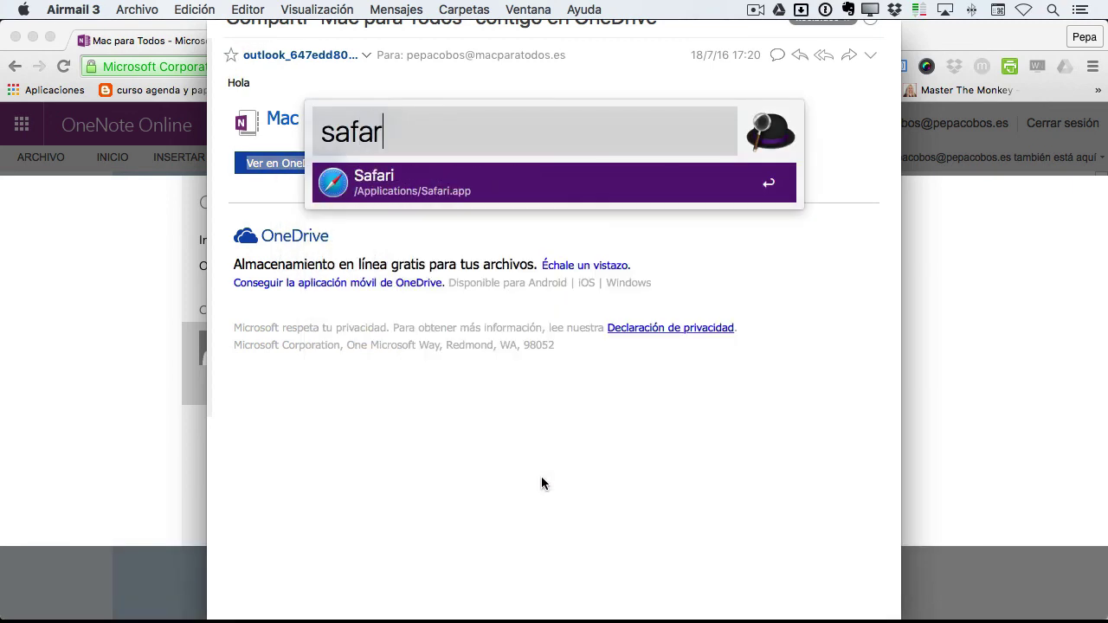
key(Return)
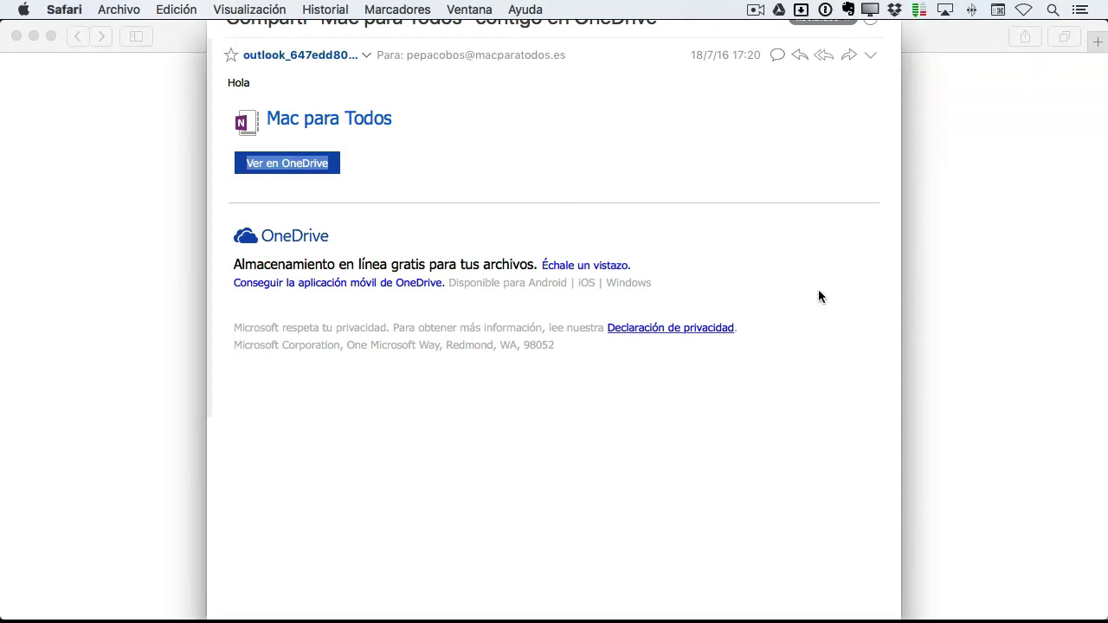
right_click(248, 578)
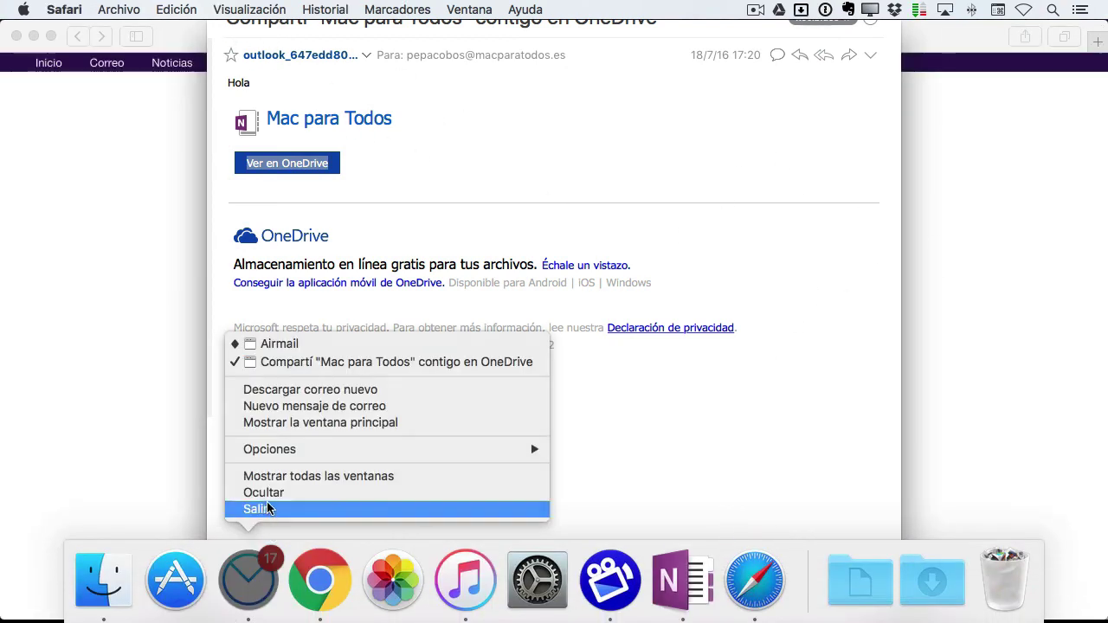
Quit Airmail and dismiss Safari's 'No conservar' import and default-browser prompts
click(260, 507)
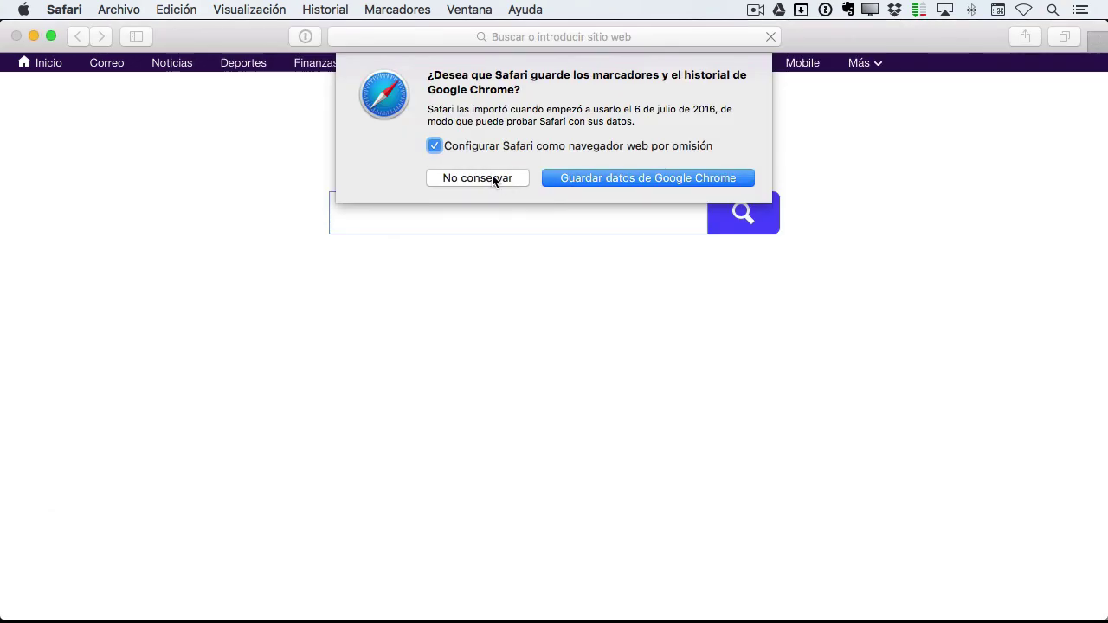
click(493, 179)
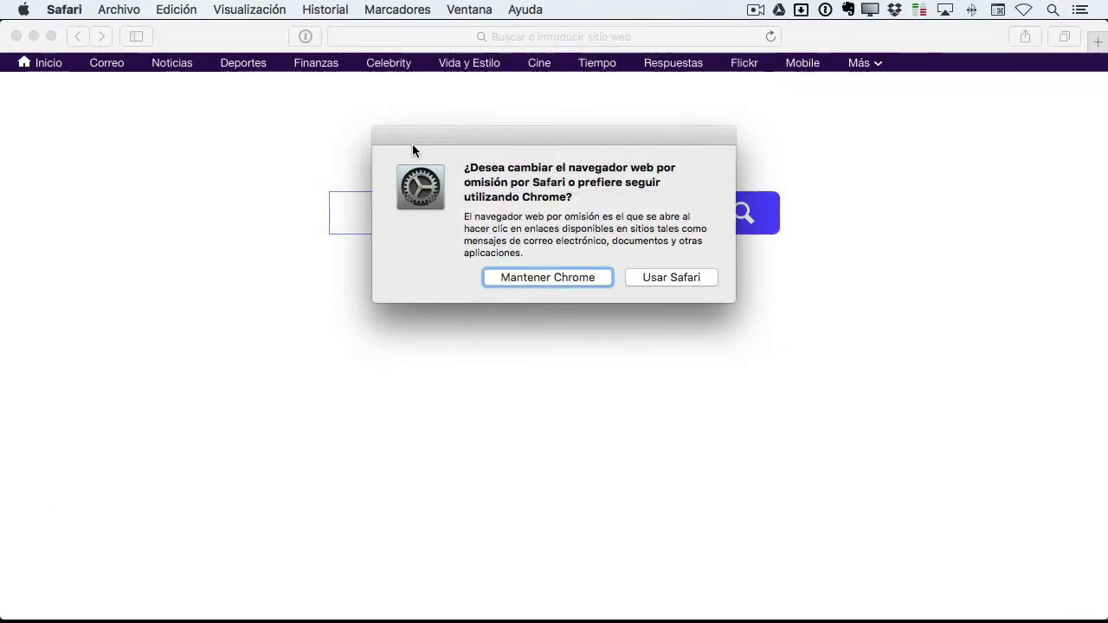
click(671, 277)
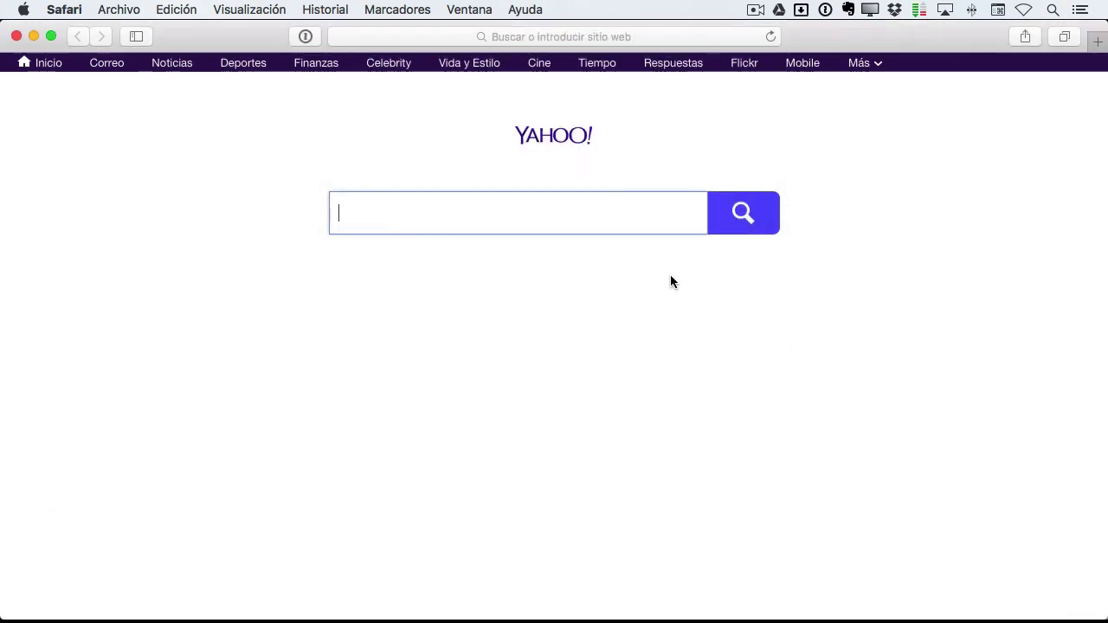
Paste the copied OneDrive link into Safari's address bar and load the shared notebook
click(516, 37)
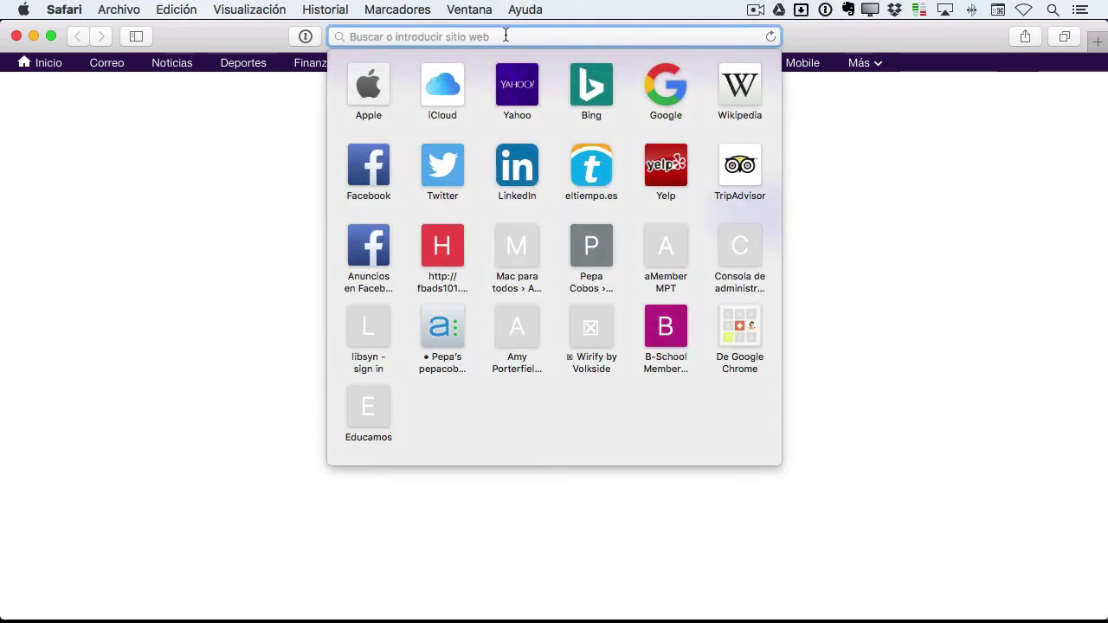
key(super+v)
key(Return)
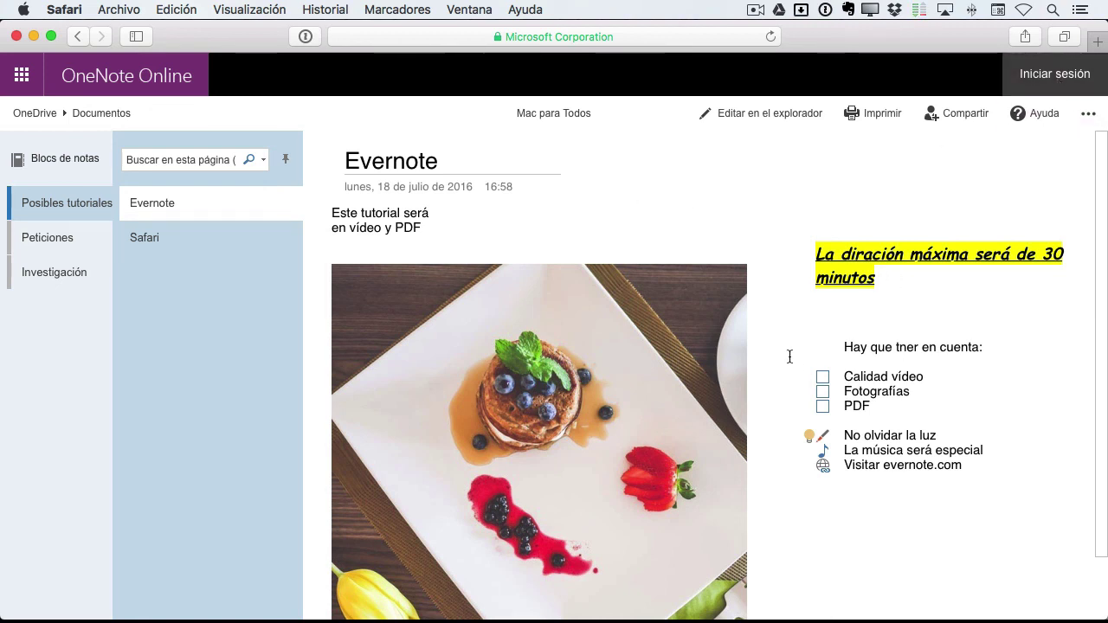
click(47, 239)
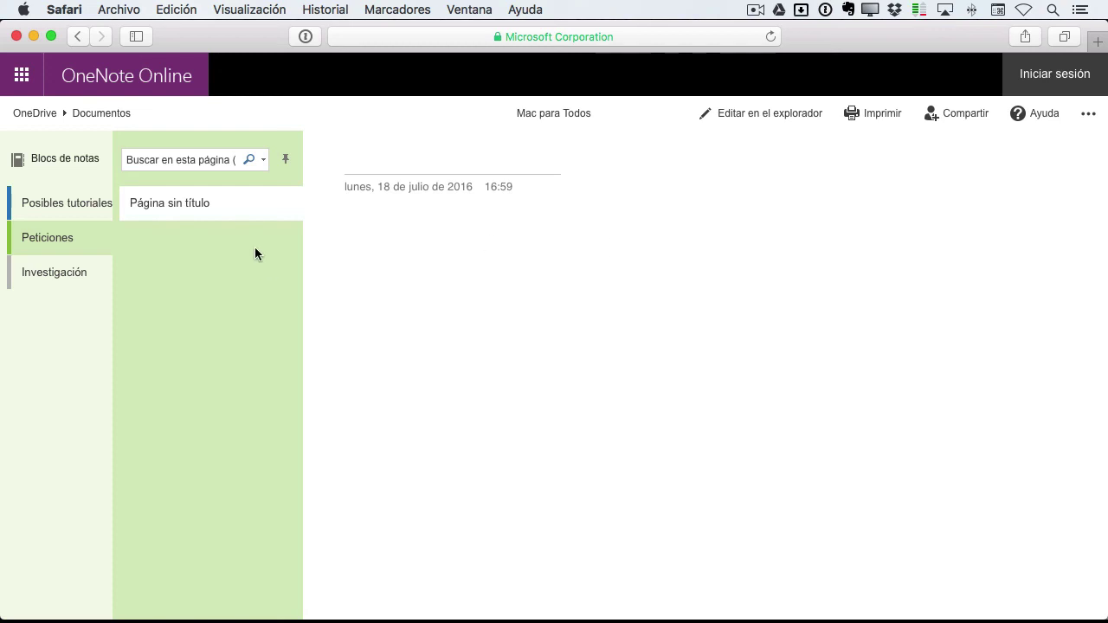
click(91, 207)
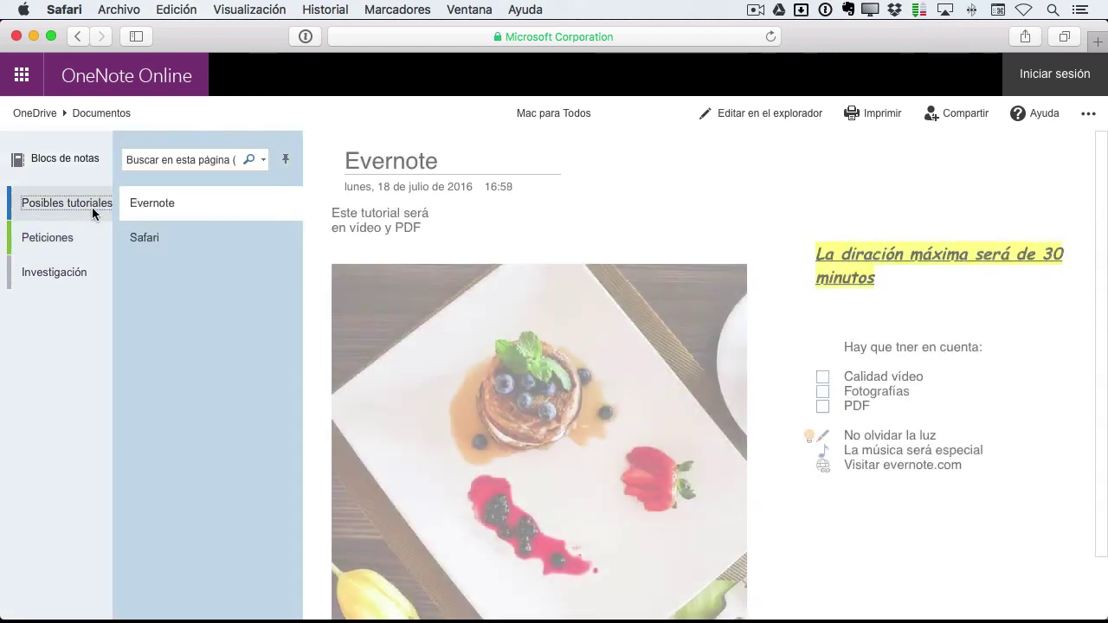